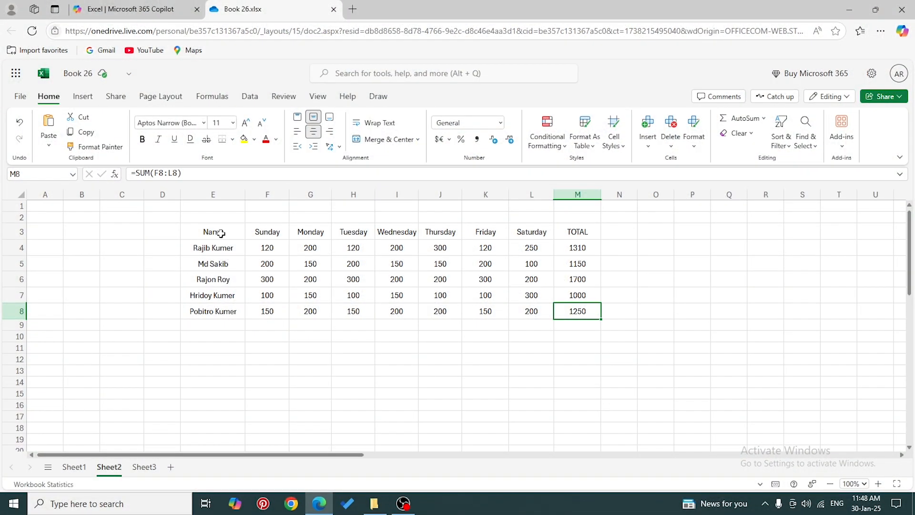
# Step: Examine the table in E3:M8 and each entry in its Name column
pyautogui.moveTo(213, 231); pyautogui.dragTo(578, 310)
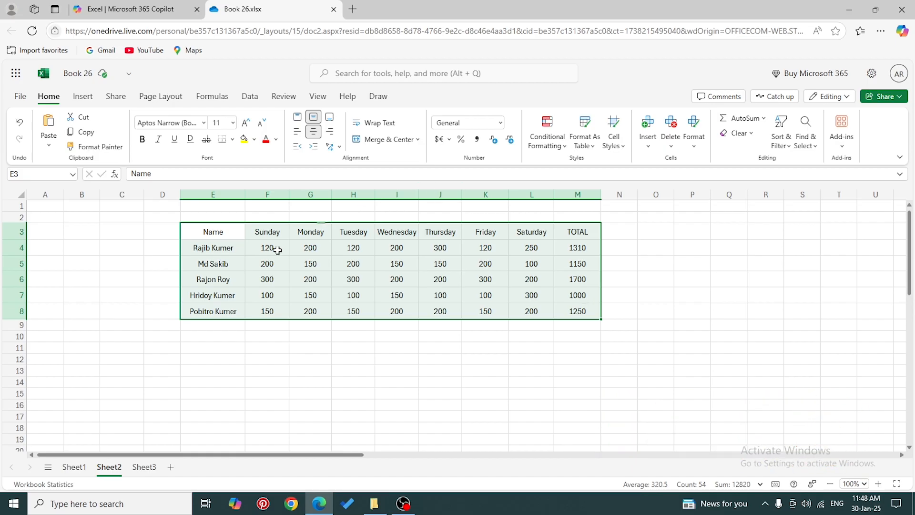
pyautogui.click(213, 229)
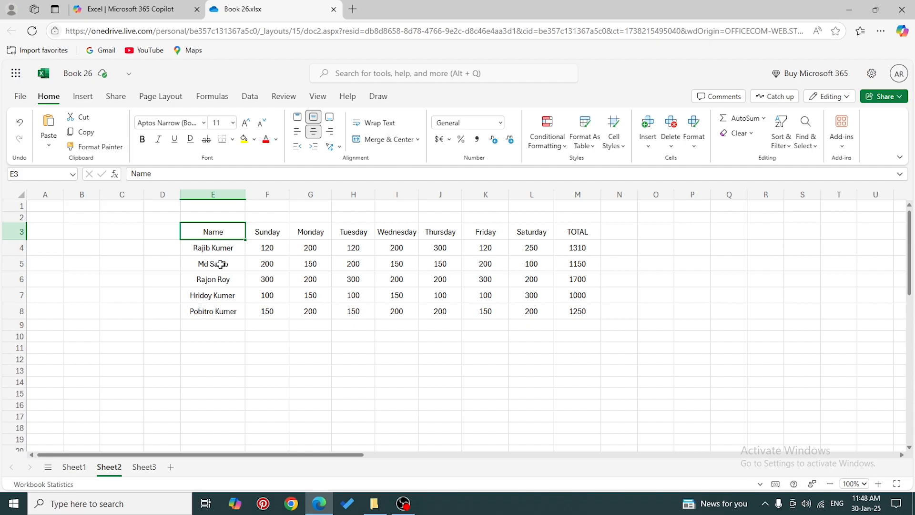
pyautogui.click(222, 248)
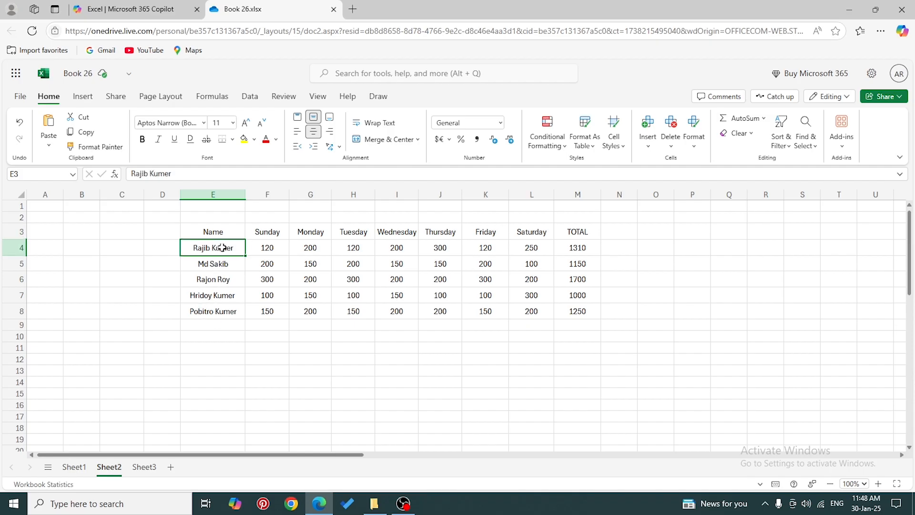
pyautogui.click(224, 265)
pyautogui.click(227, 280)
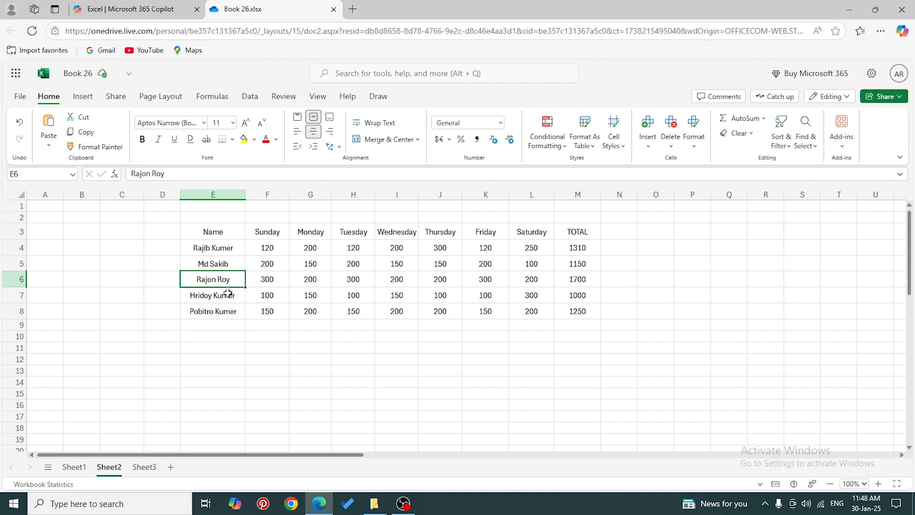
pyautogui.click(228, 296)
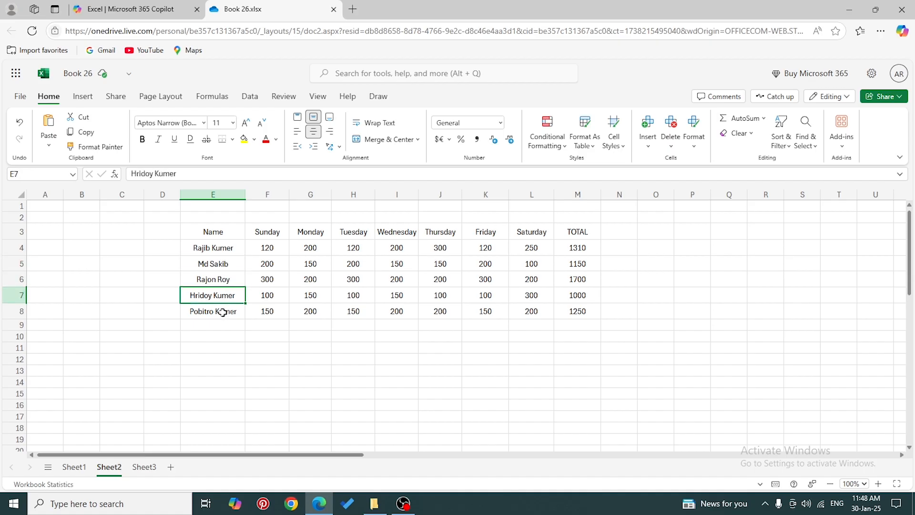
pyautogui.click(222, 312)
pyautogui.click(223, 246)
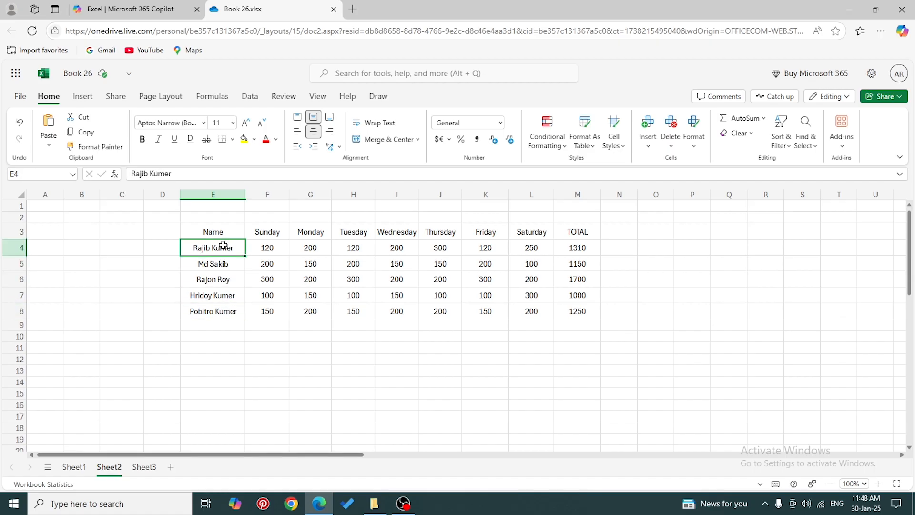
pyautogui.moveTo(223, 245); pyautogui.dragTo(220, 312)
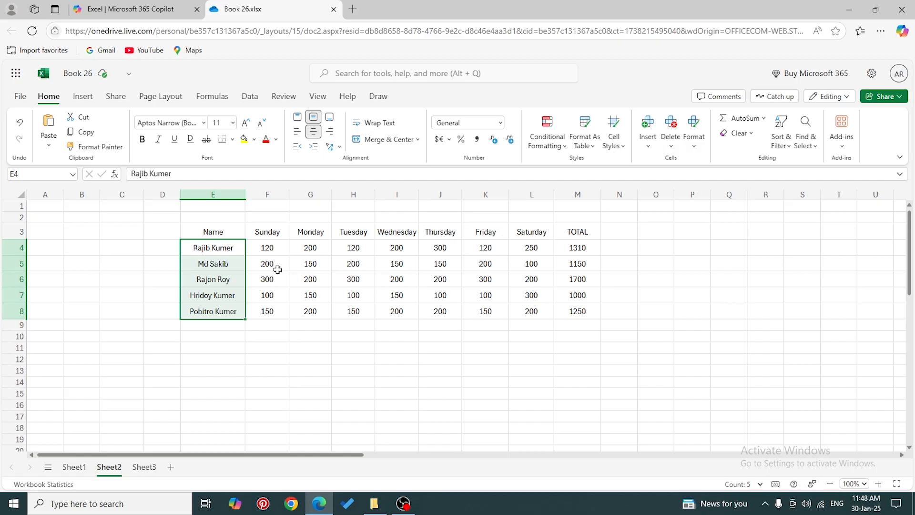
# Step: Examine the first data row's values from Sunday through Saturday and its TOTAL formula
pyautogui.click(267, 245)
pyautogui.click(314, 246)
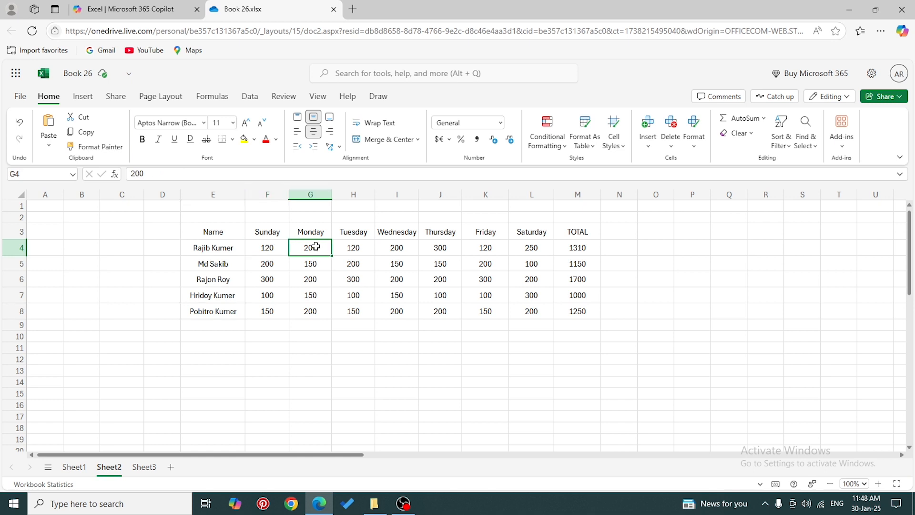
pyautogui.click(352, 247)
pyautogui.click(400, 252)
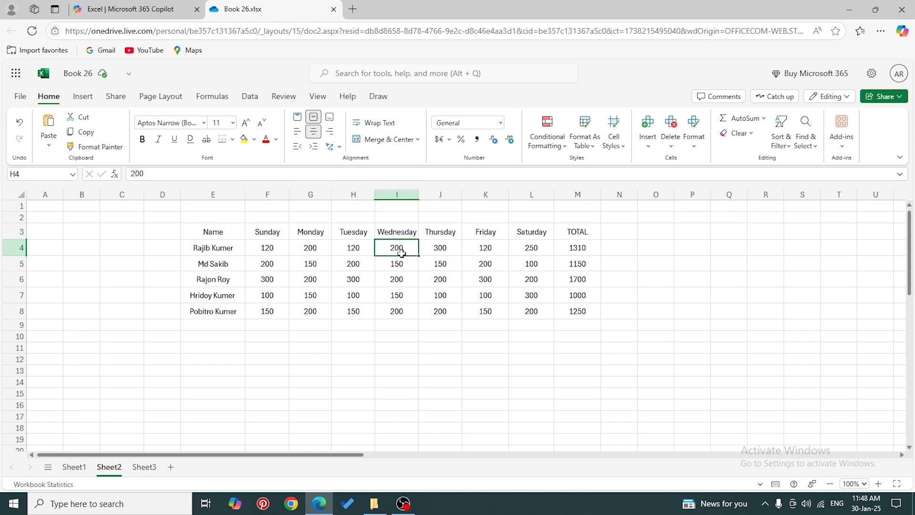
pyautogui.click(456, 249)
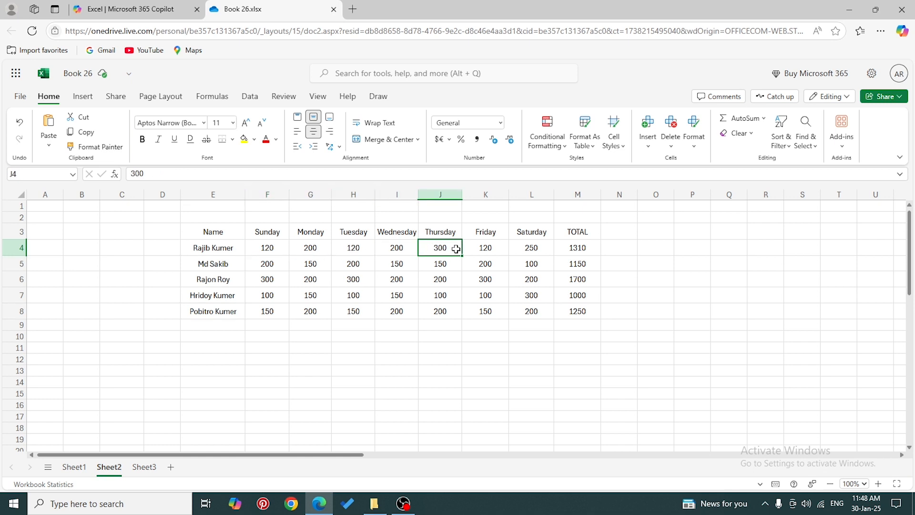
pyautogui.click(496, 248)
pyautogui.click(528, 249)
pyautogui.click(578, 232)
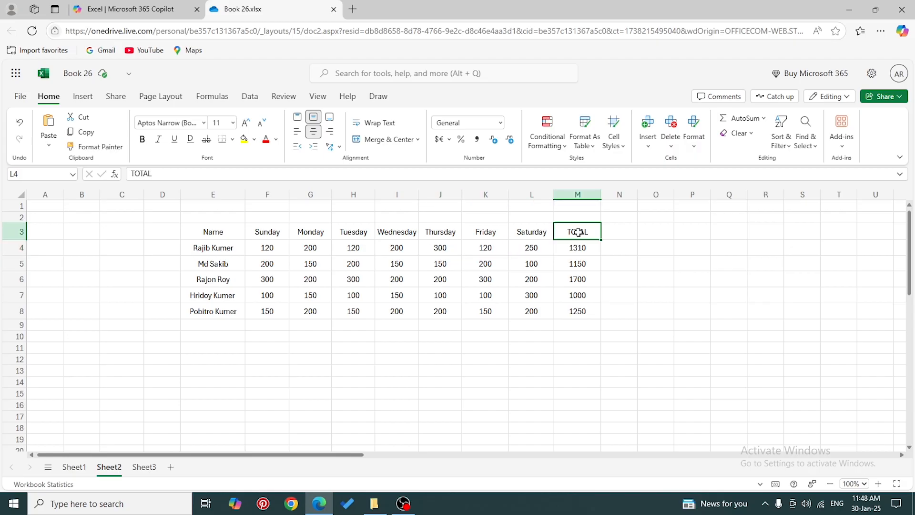
pyautogui.click(579, 248)
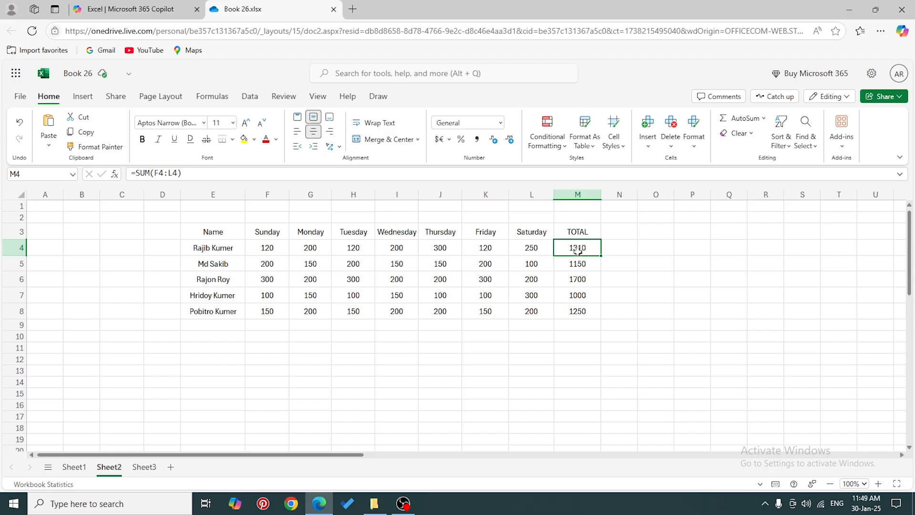
# Step: Review the name entries, the TOTAL column and the Sunday to Saturday headers
pyautogui.click(225, 248)
pyautogui.moveTo(225, 248); pyautogui.dragTo(228, 310)
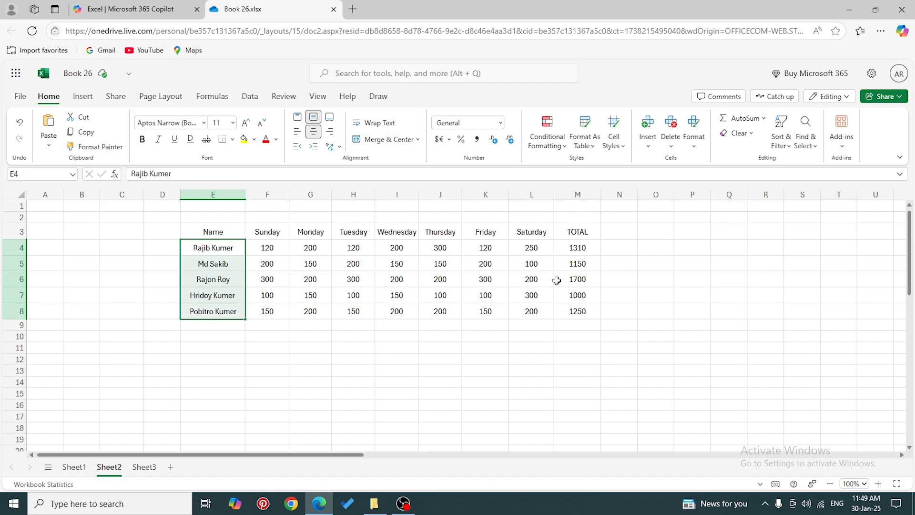
pyautogui.moveTo(579, 248); pyautogui.dragTo(590, 312)
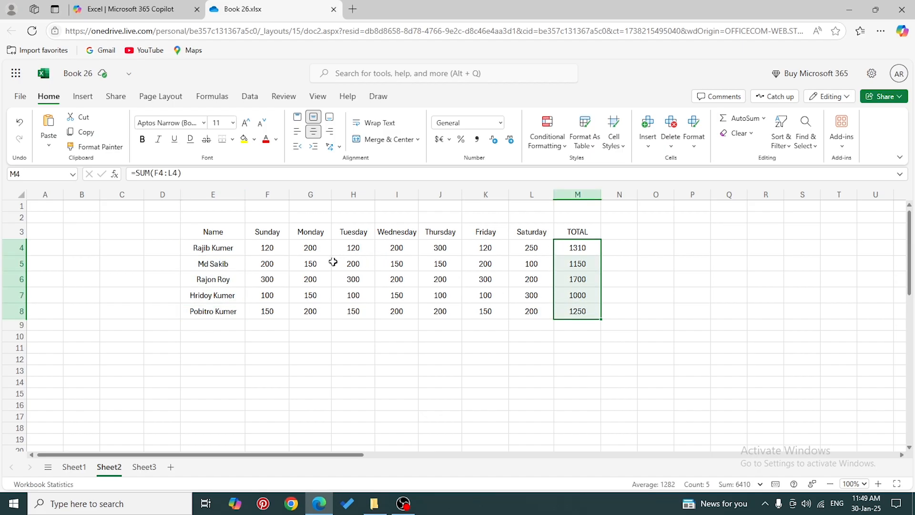
pyautogui.click(578, 231)
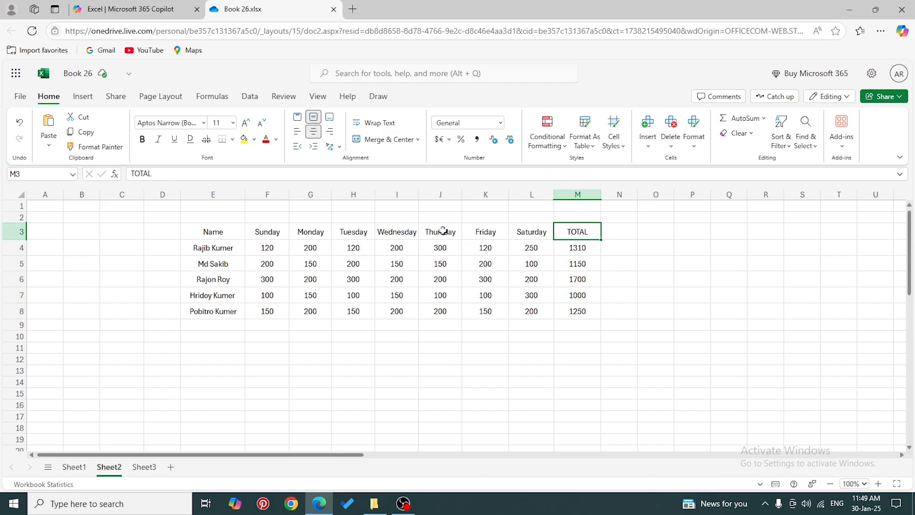
pyautogui.moveTo(578, 232); pyautogui.dragTo(578, 309)
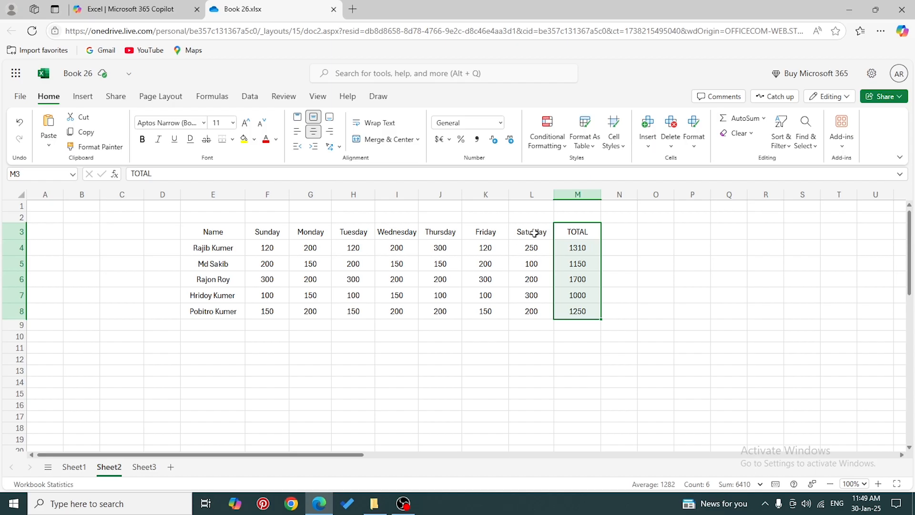
pyautogui.click(262, 232)
pyautogui.moveTo(262, 232); pyautogui.dragTo(536, 235)
pyautogui.press('F2')
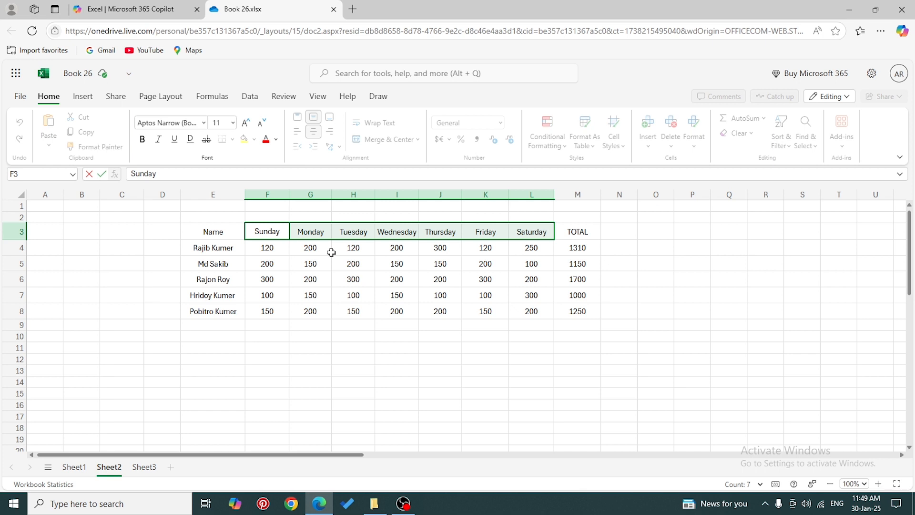
pyautogui.click(262, 253)
# Step: Review the Name column again together with the daily values in F4:L8
pyautogui.click(223, 234)
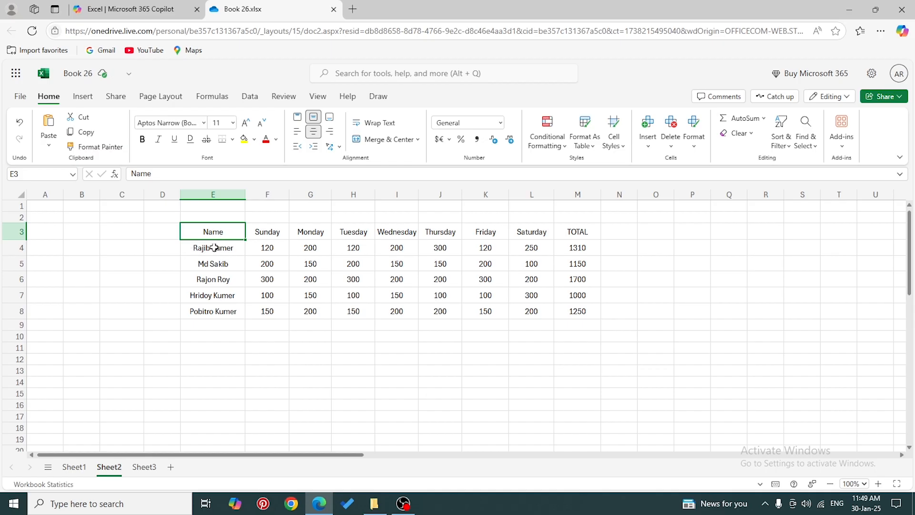
pyautogui.moveTo(212, 248); pyautogui.dragTo(214, 306)
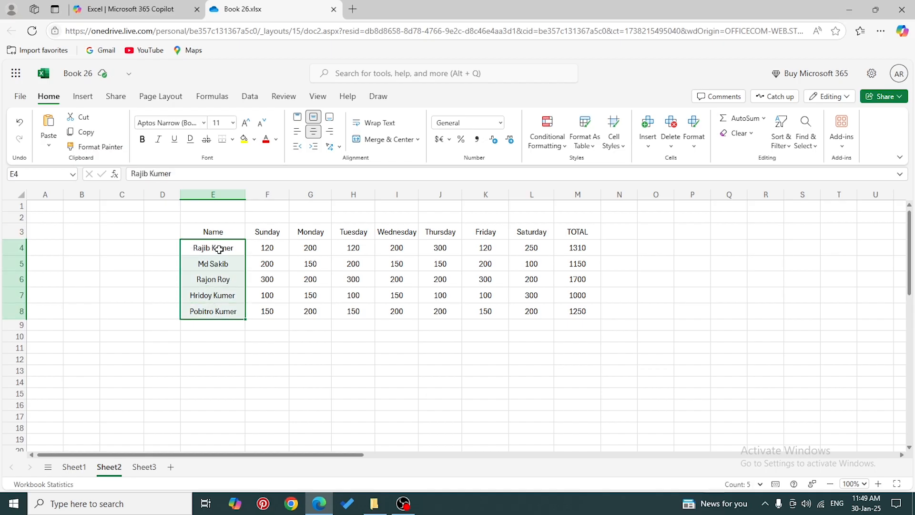
pyautogui.moveTo(220, 250); pyautogui.dragTo(220, 306)
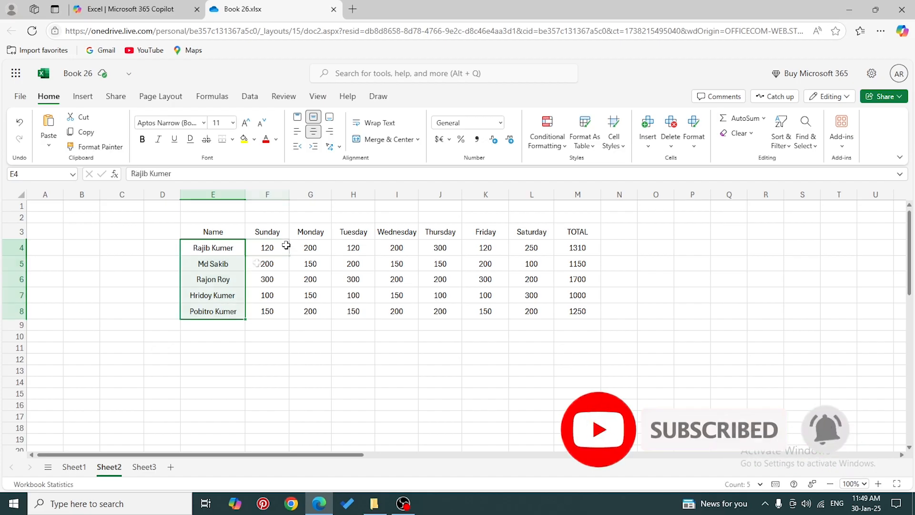
pyautogui.click(268, 249)
pyautogui.moveTo(267, 249); pyautogui.dragTo(536, 308)
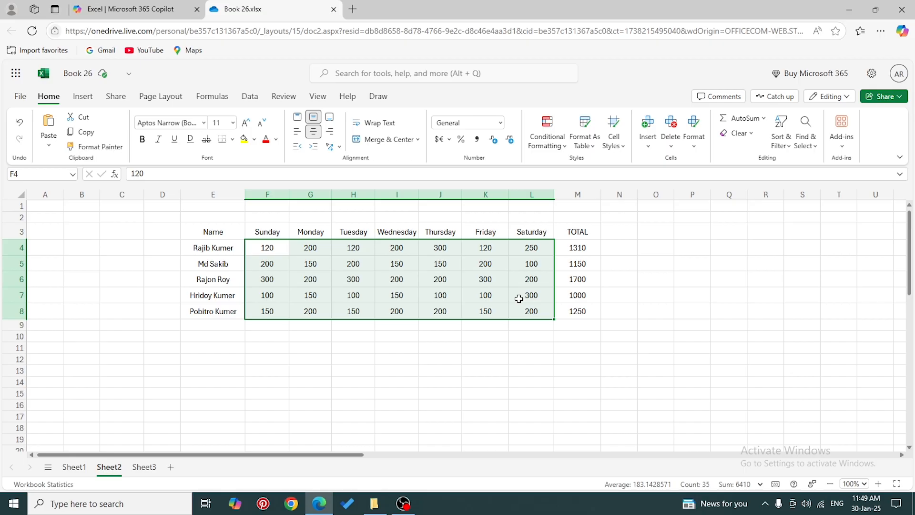
pyautogui.click(233, 233)
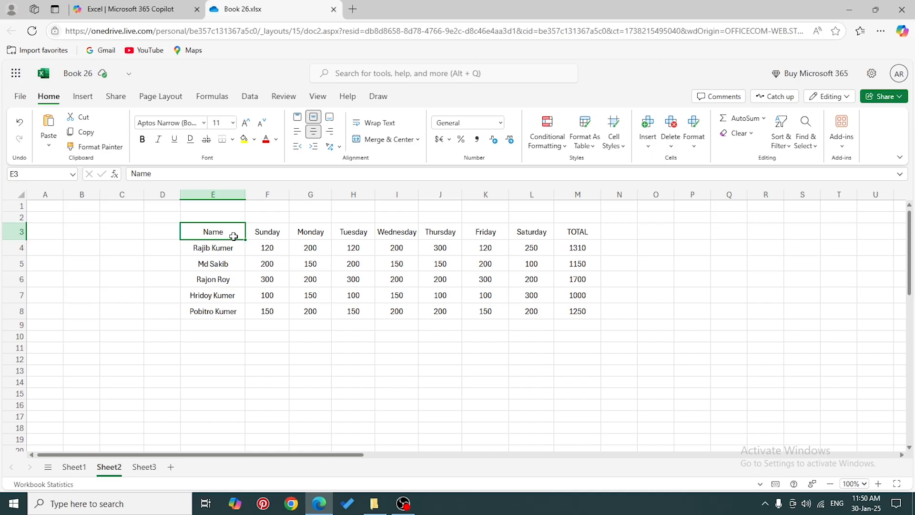
# Step: Apply a thin outside border around the TOTAL column, cells M3:M8
pyautogui.click(578, 233)
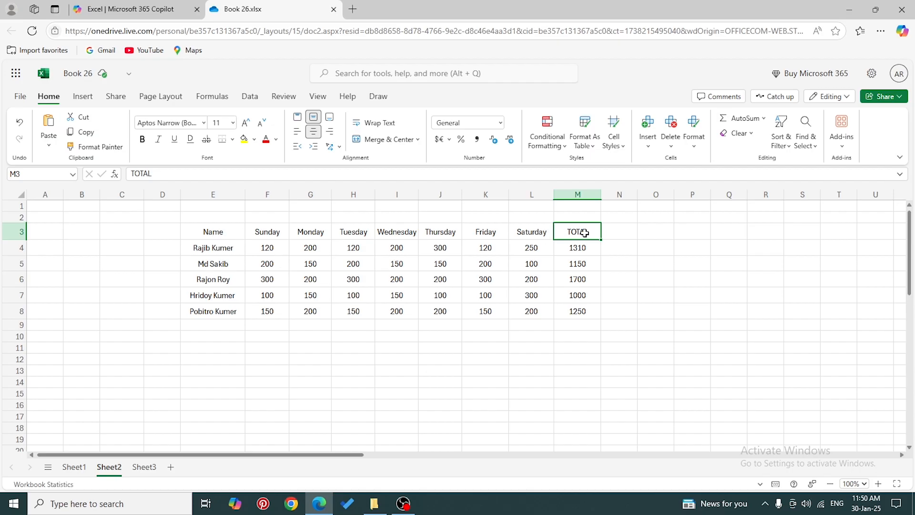
pyautogui.moveTo(582, 231); pyautogui.dragTo(591, 310)
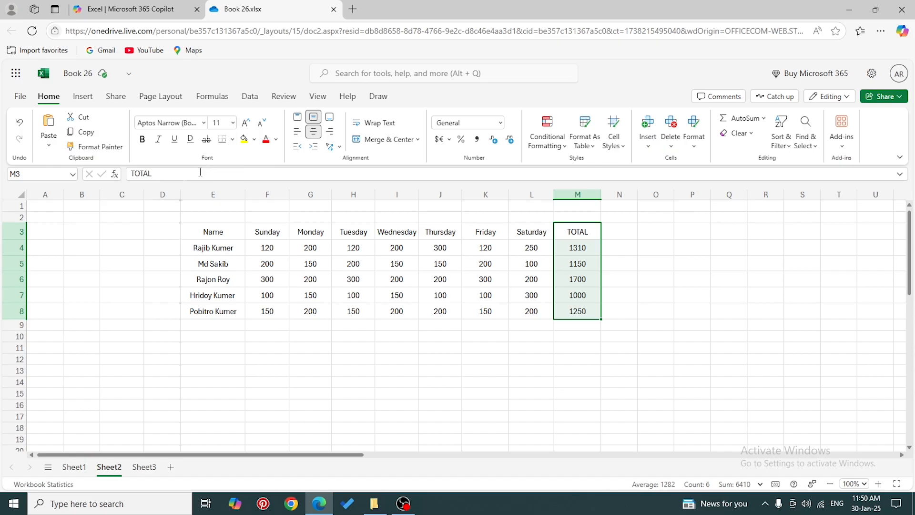
pyautogui.click(233, 140)
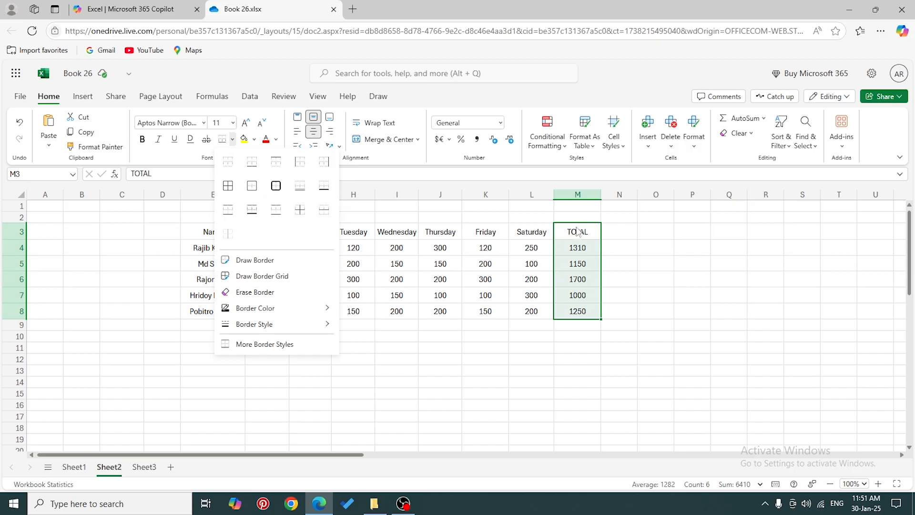
pyautogui.click(252, 188)
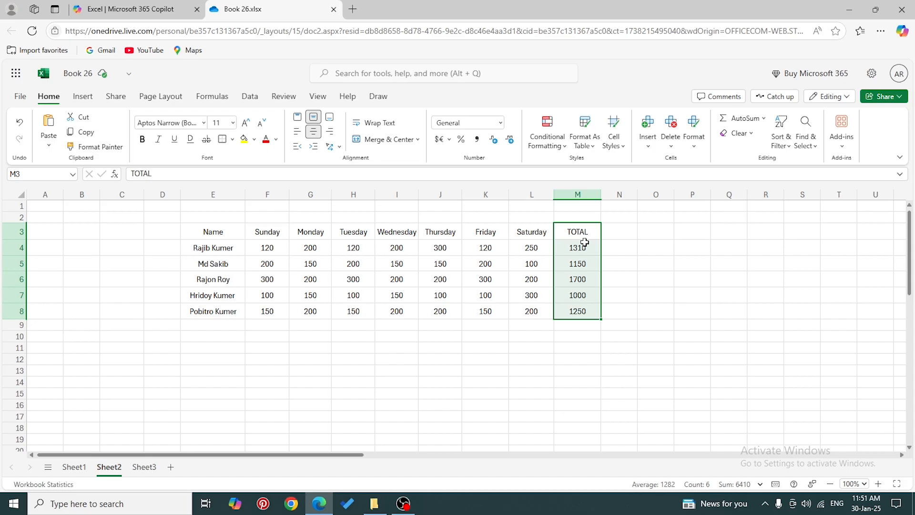
pyautogui.click(551, 233)
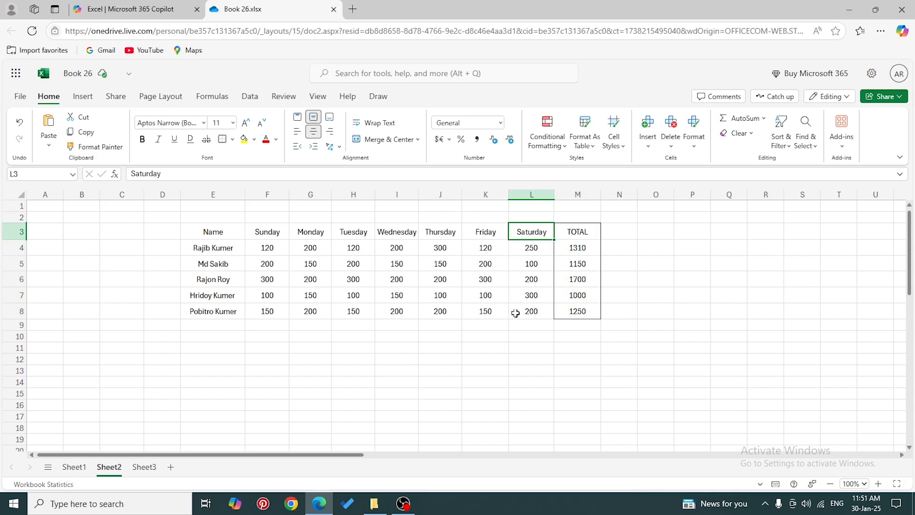
pyautogui.click(216, 234)
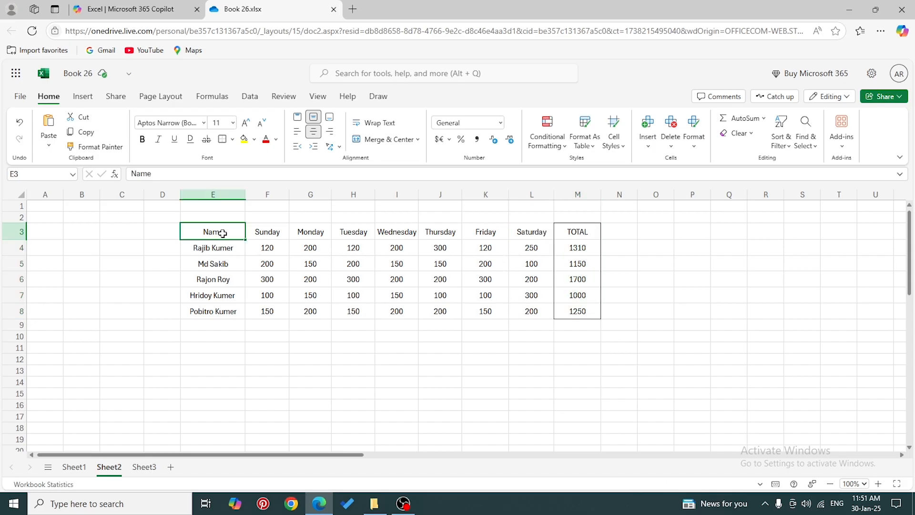
pyautogui.click(531, 232)
pyautogui.click(274, 232)
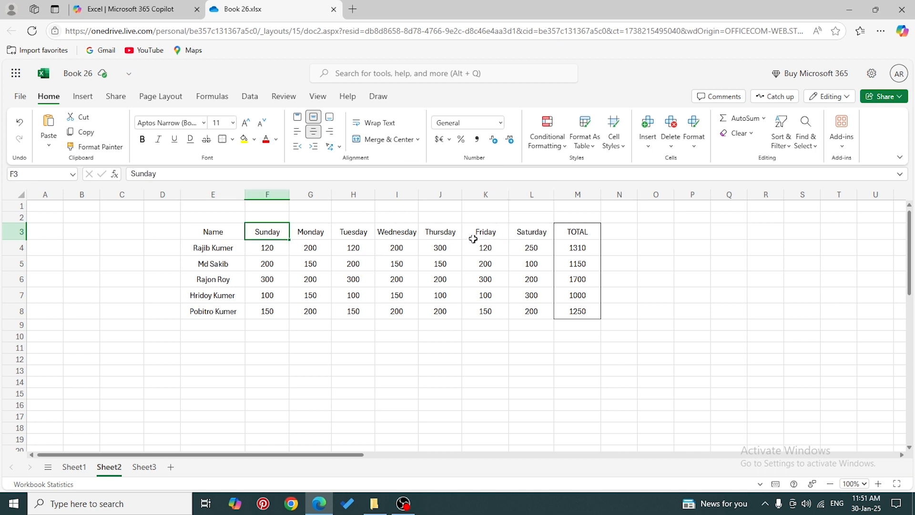
pyautogui.click(538, 234)
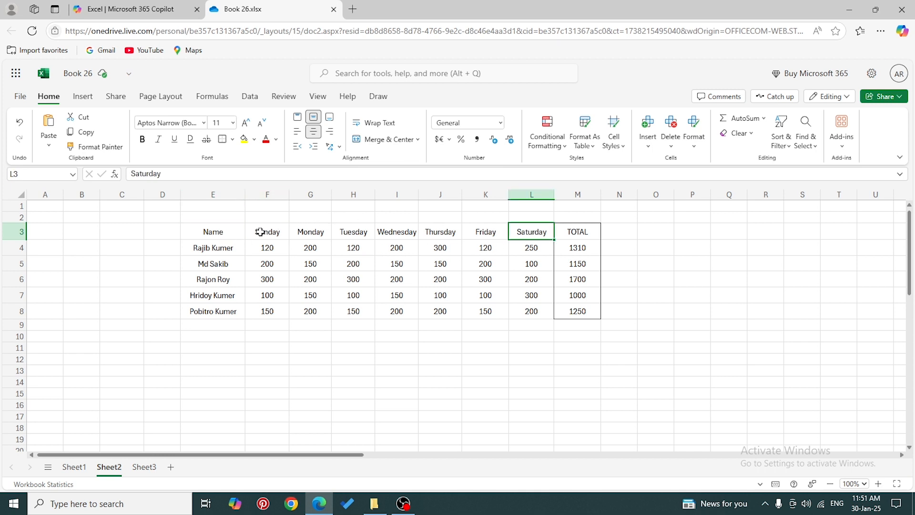
pyautogui.moveTo(260, 232); pyautogui.dragTo(523, 233)
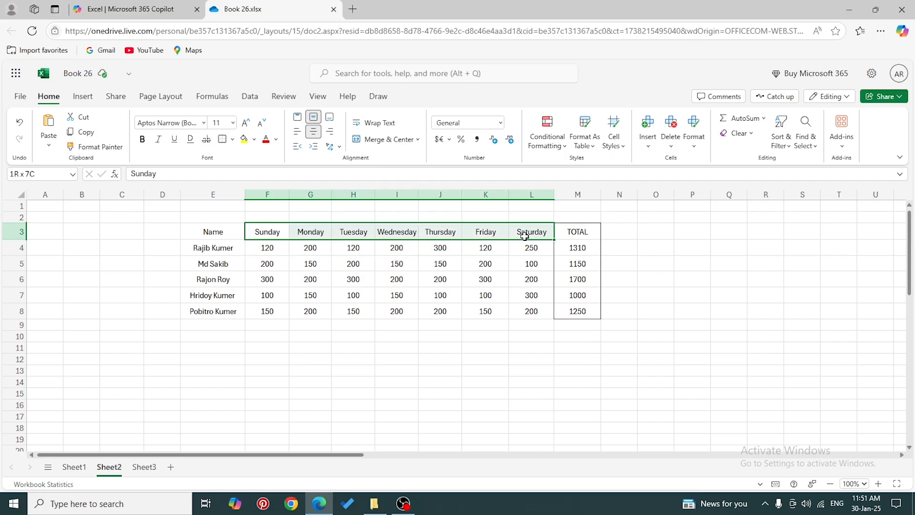
# Step: Fill the Sunday header cell F3 with the standard light green color
pyautogui.click(276, 232)
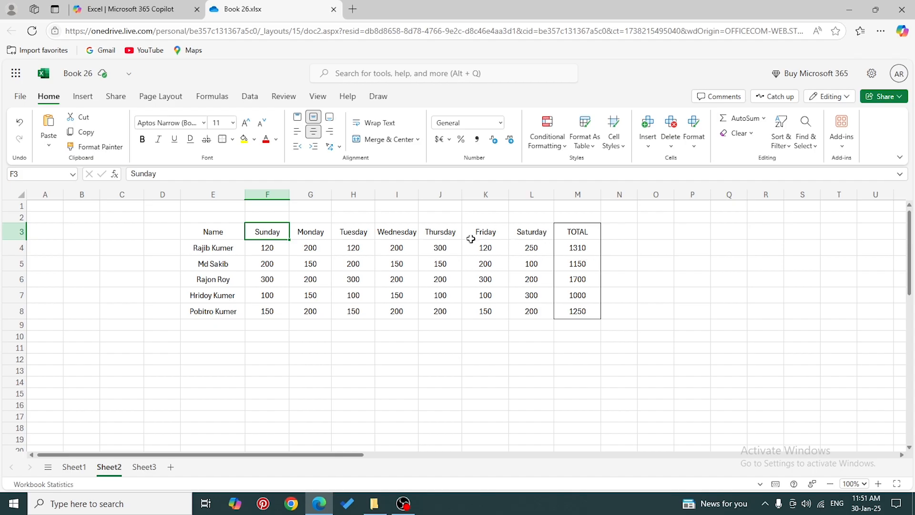
pyautogui.click(245, 142)
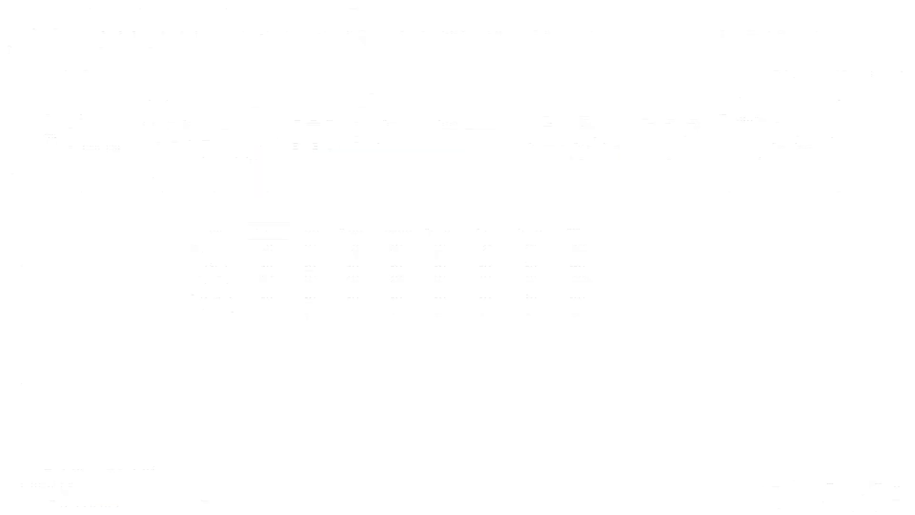
pyautogui.click(255, 140)
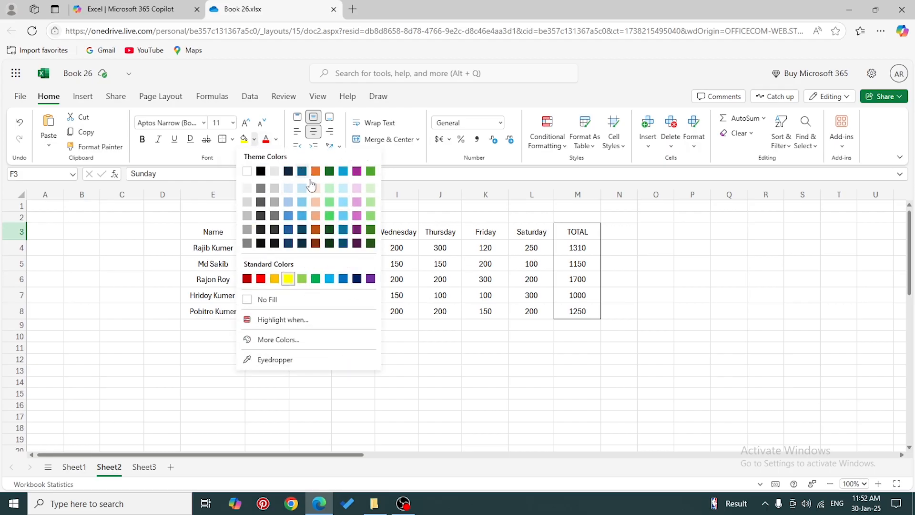
pyautogui.click(302, 279)
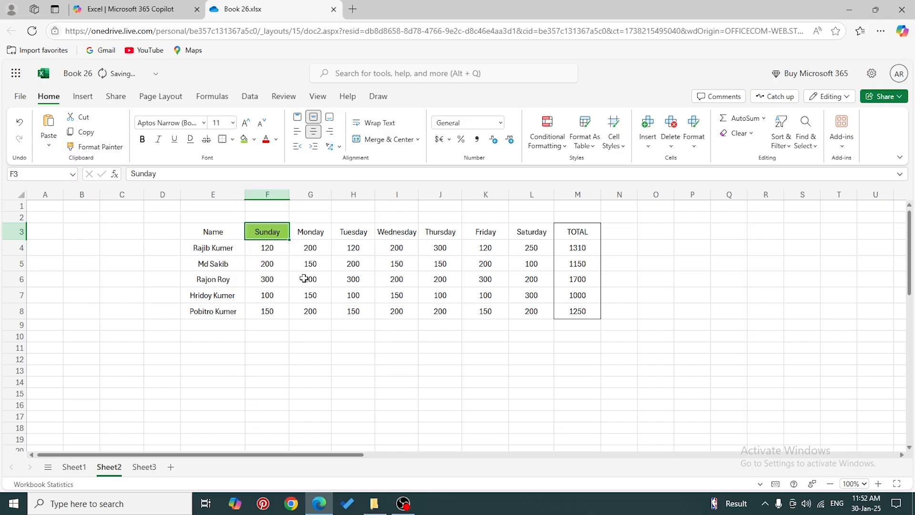
# Step: Fill the Sunday header cell F3 with standard yellow and the Monday header cell G3 with standard light green
pyautogui.click(255, 139)
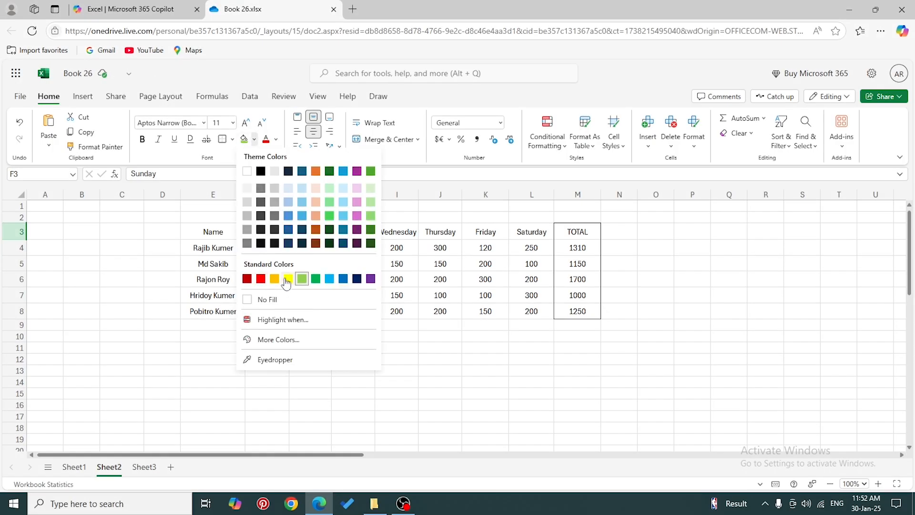
pyautogui.click(306, 232)
pyautogui.click(254, 139)
pyautogui.click(302, 279)
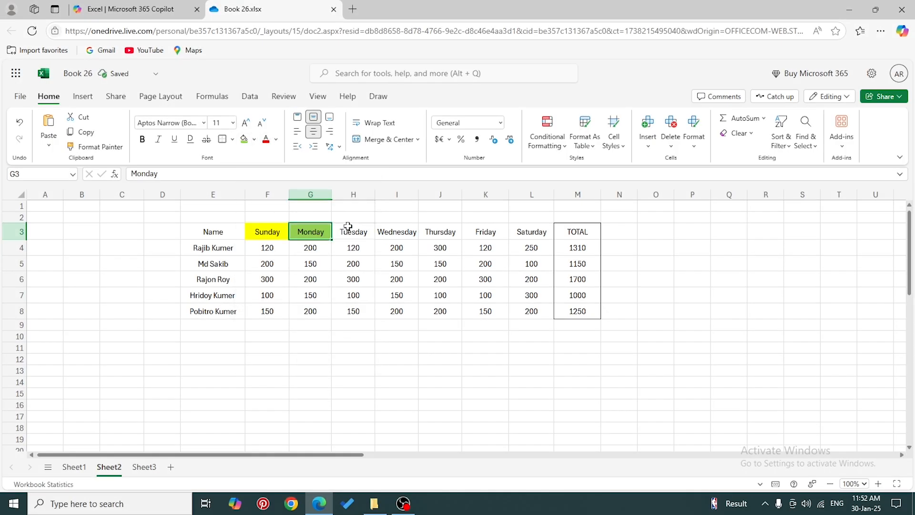
# Step: Fill the Tuesday header cell H3 with standard green and the Wednesday header cell I3 with standard light blue
pyautogui.click(352, 232)
pyautogui.click(255, 139)
pyautogui.click(317, 279)
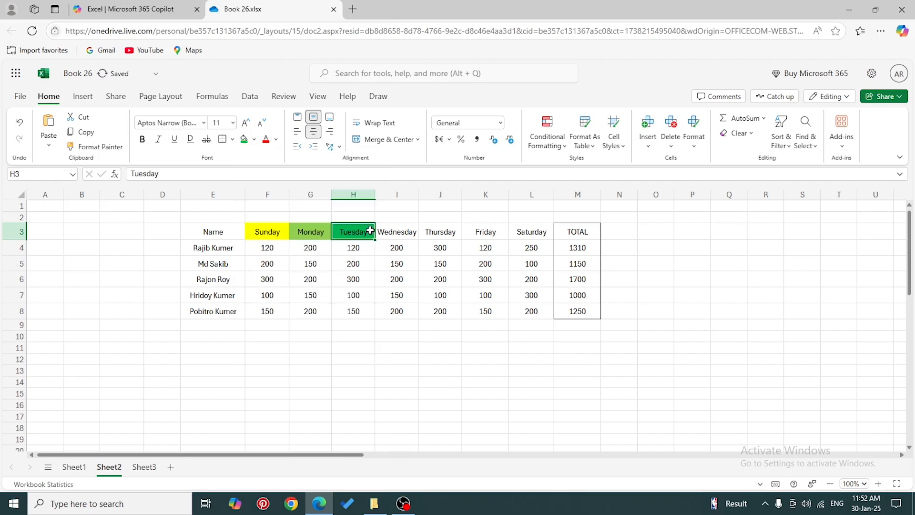
pyautogui.click(397, 232)
pyautogui.click(254, 139)
pyautogui.click(329, 279)
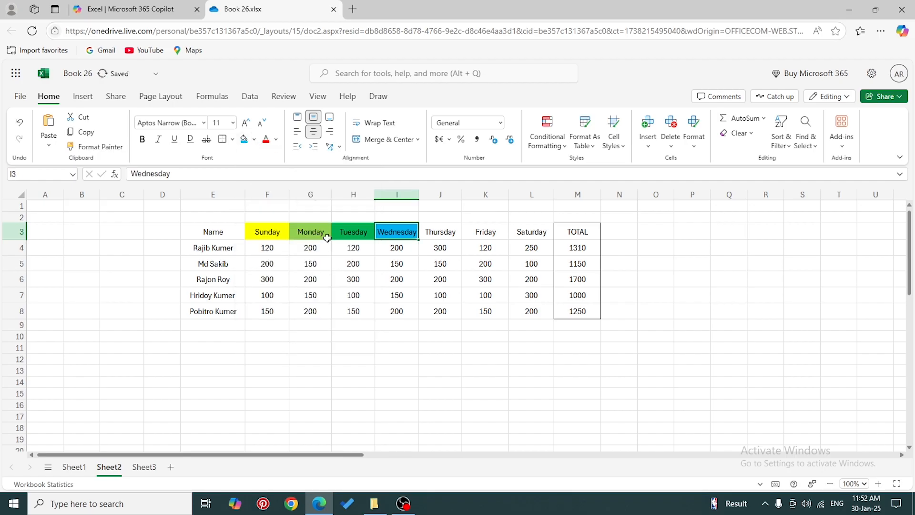
# Step: Fill the Thursday header cell J3 with a pinkish-purple theme color
pyautogui.click(440, 232)
pyautogui.click(254, 140)
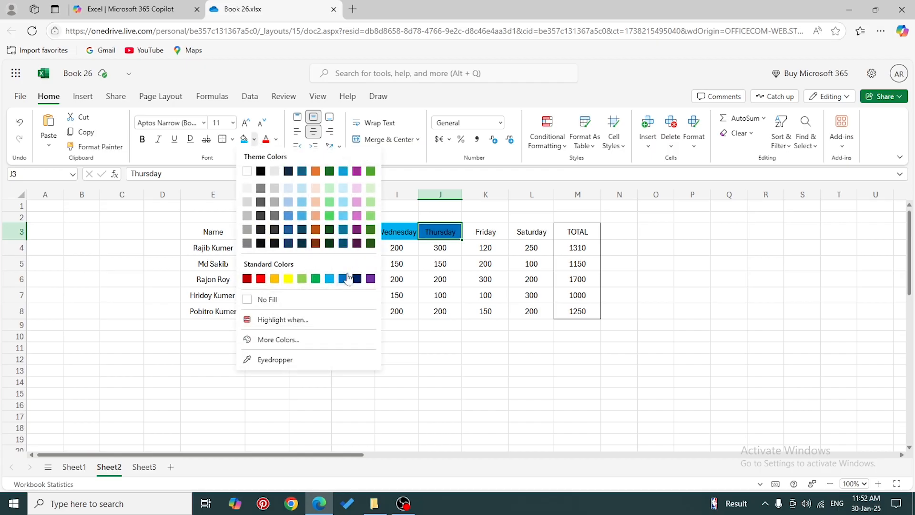
pyautogui.click(357, 210)
# Step: Fill the Friday header cell K3 with the standard purple color
pyautogui.click(472, 230)
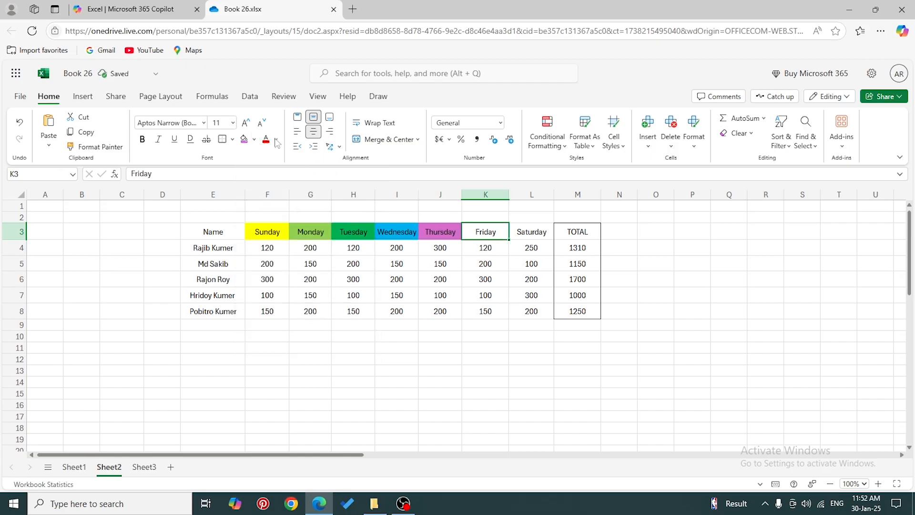
pyautogui.click(254, 140)
pyautogui.click(377, 280)
pyautogui.click(531, 232)
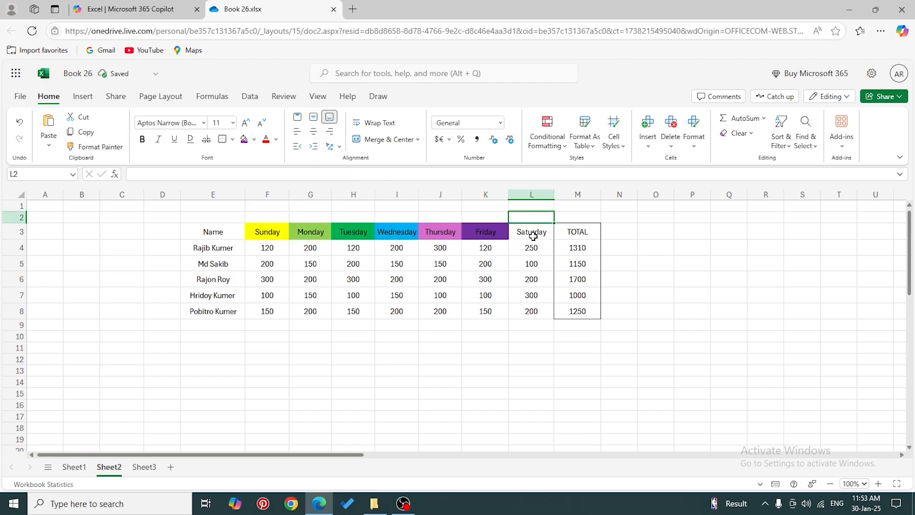
pyautogui.click(254, 140)
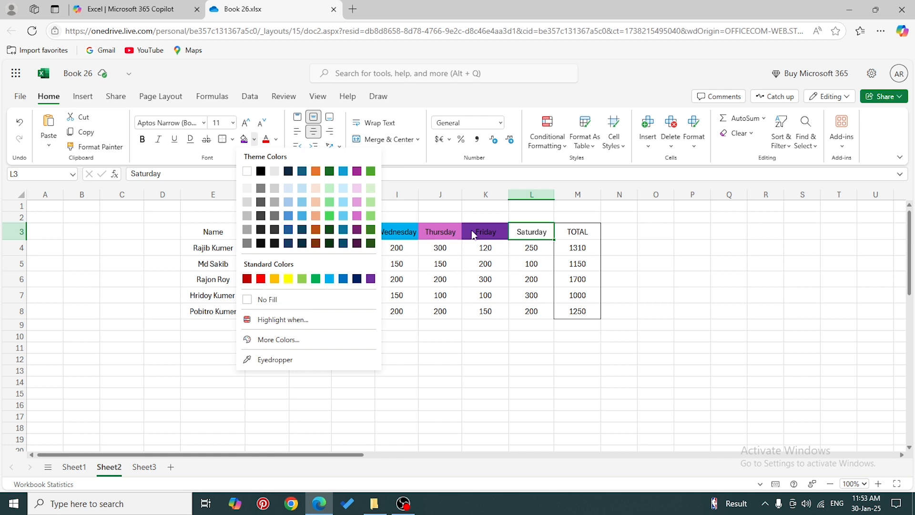
# Step: Change the Friday header cell K3 to a standard red fill and fill the Saturday header cell L3 with standard blue
pyautogui.click(472, 232)
pyautogui.click(255, 139)
pyautogui.click(261, 278)
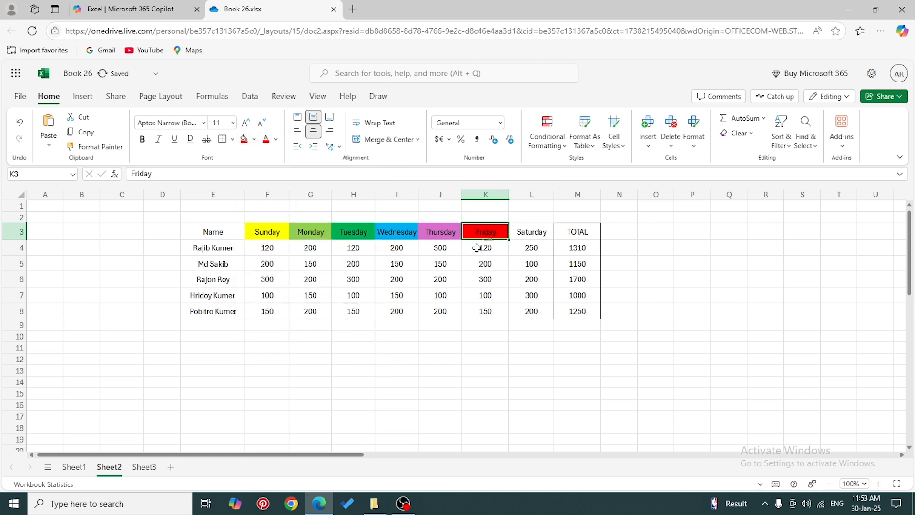
pyautogui.click(531, 232)
pyautogui.click(255, 140)
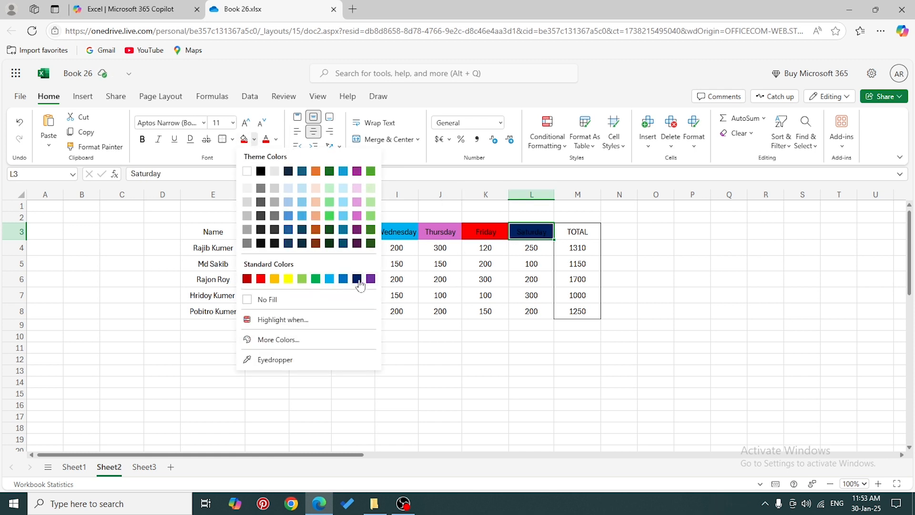
pyautogui.click(344, 278)
pyautogui.click(469, 295)
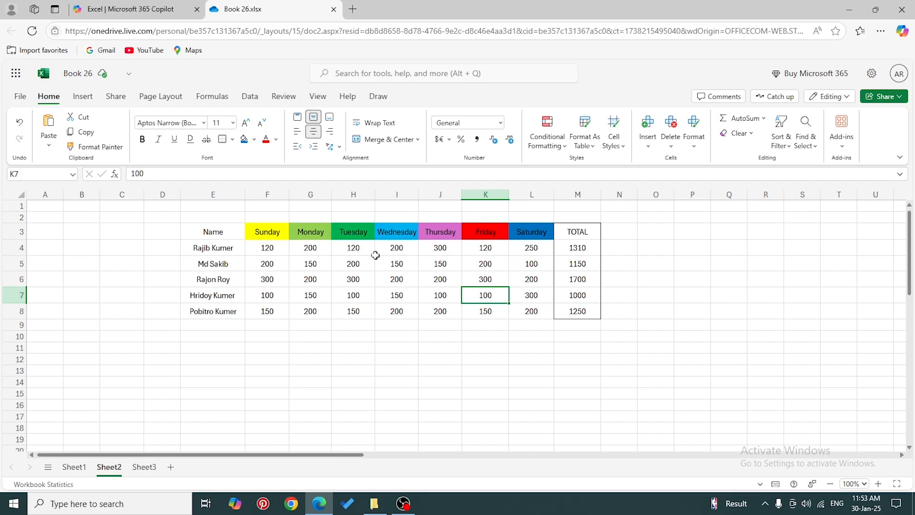
# Step: Make the name entries in cells E4:E8 bold
pyautogui.click(220, 235)
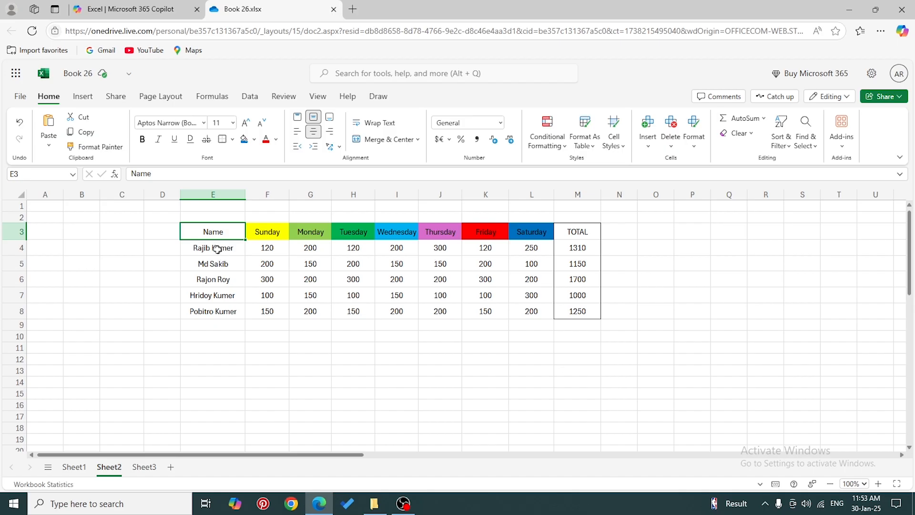
pyautogui.moveTo(217, 249); pyautogui.dragTo(219, 311)
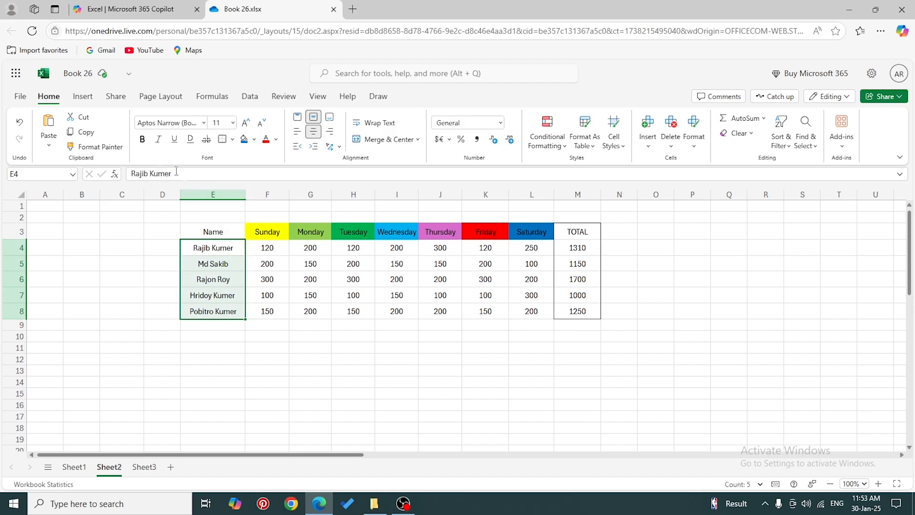
pyautogui.click(142, 139)
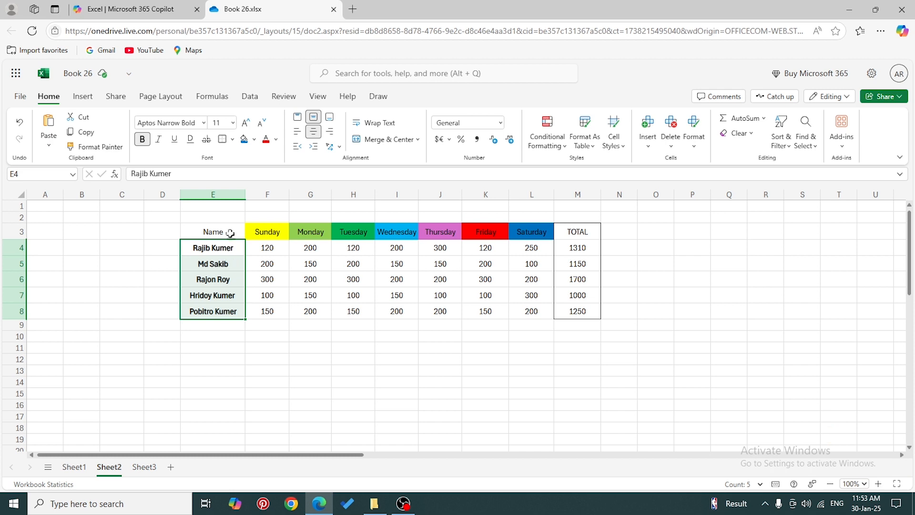
# Step: Try enlarging the Name header in E3 to font size 16, and shrink it back to 11
pyautogui.click(230, 233)
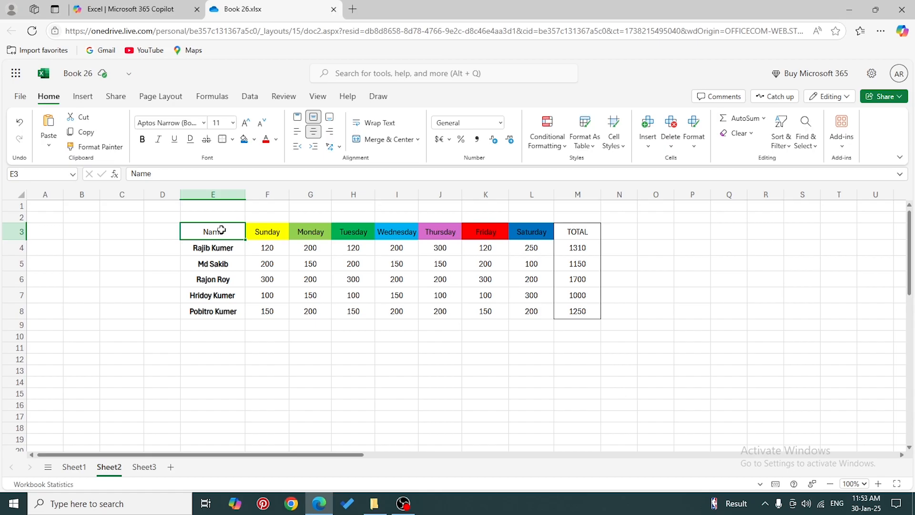
pyautogui.click(246, 125)
pyautogui.click(246, 125)
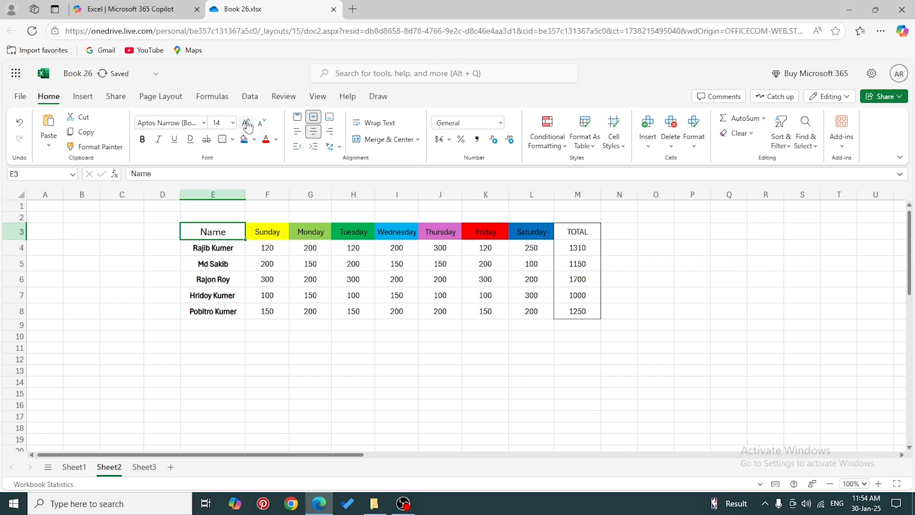
pyautogui.click(247, 125)
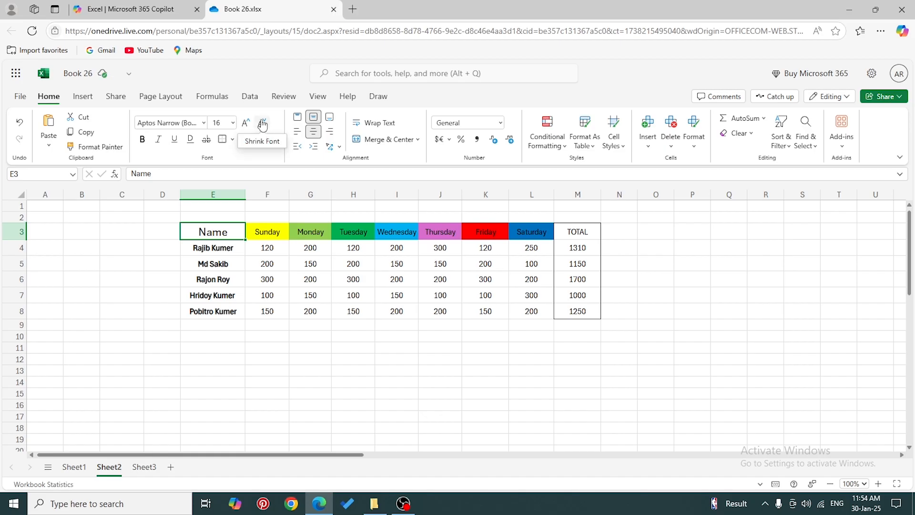
pyautogui.click(262, 125)
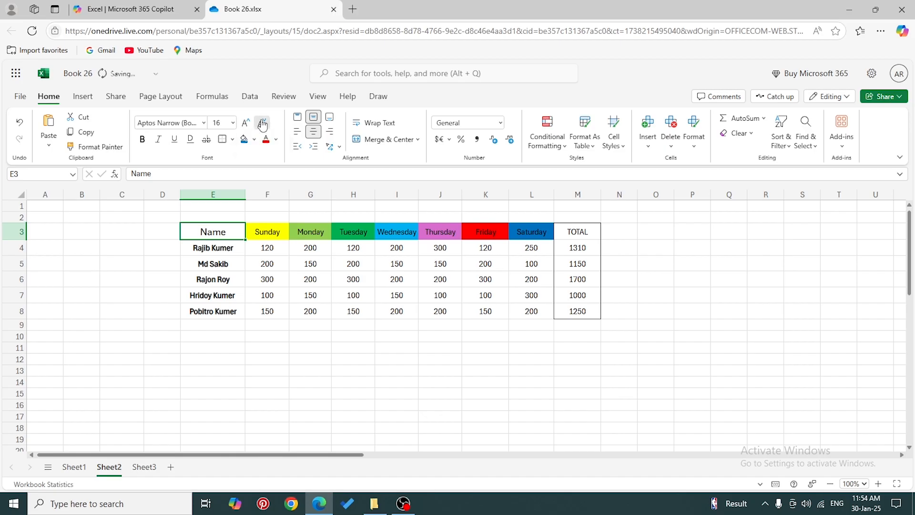
pyautogui.click(263, 125)
pyautogui.click(263, 125)
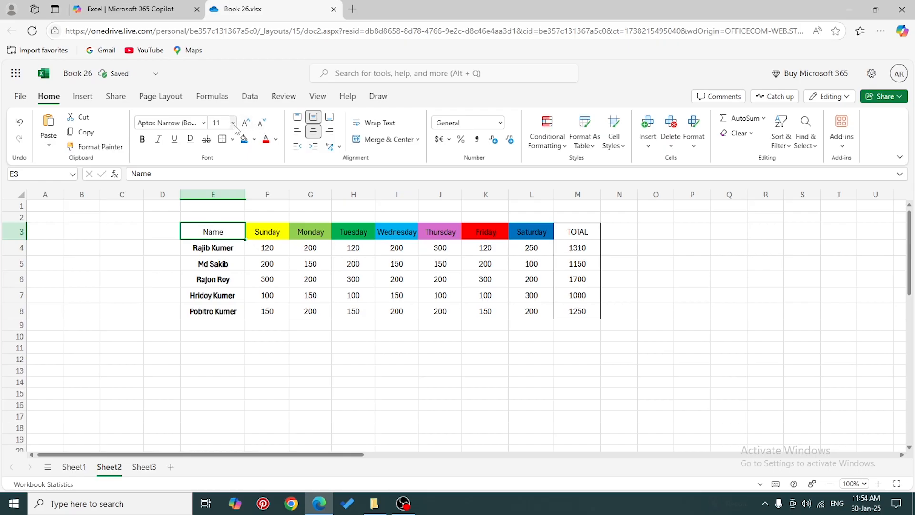
# Step: Set the font size of the Name header in E3 to 20
pyautogui.click(234, 125)
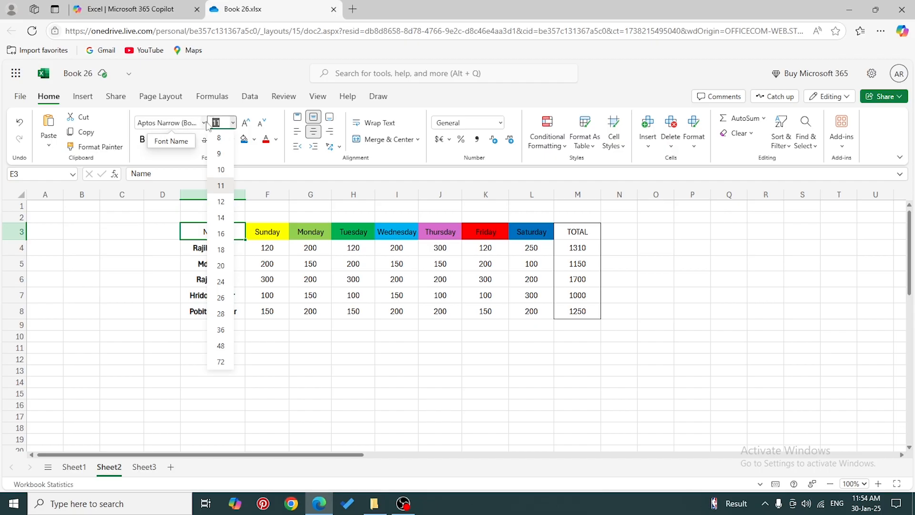
pyautogui.click(233, 123)
pyautogui.click(233, 123)
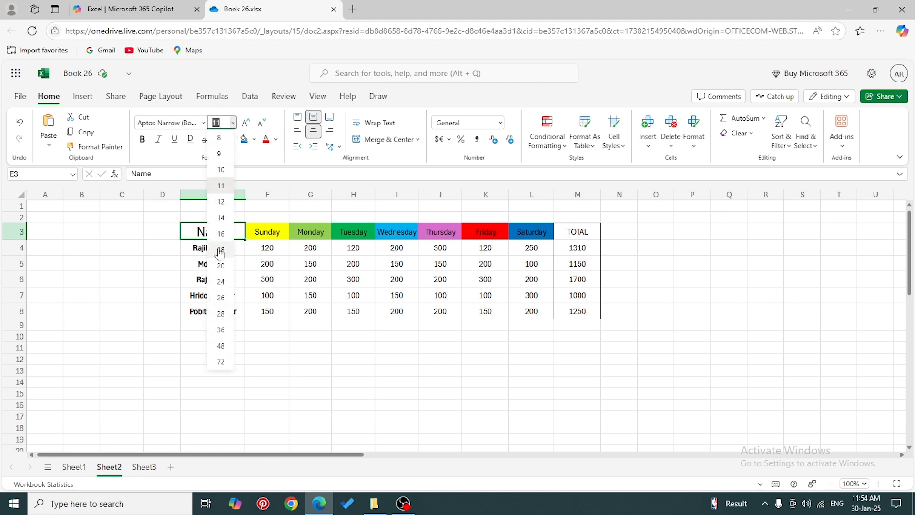
pyautogui.click(229, 272)
# Step: Try font size 24 on the Name header in E3, and bring it back to 20
pyautogui.click(233, 123)
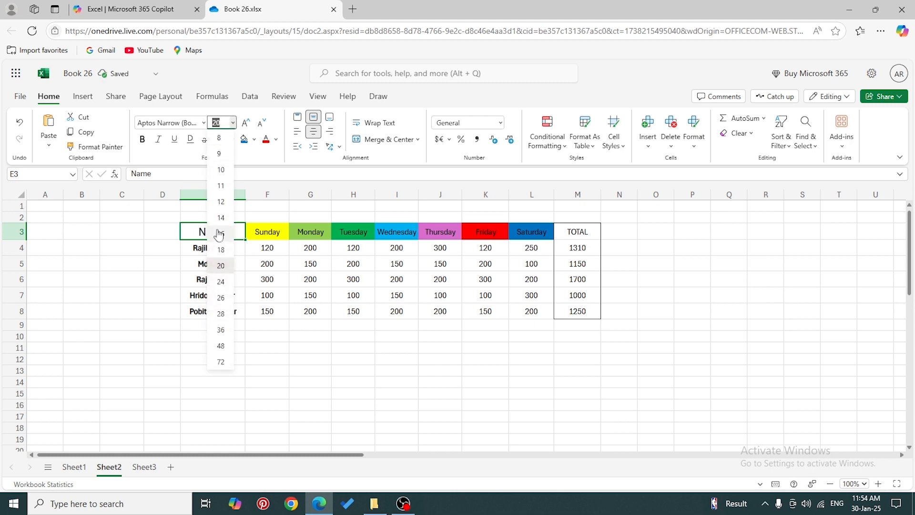
pyautogui.click(221, 281)
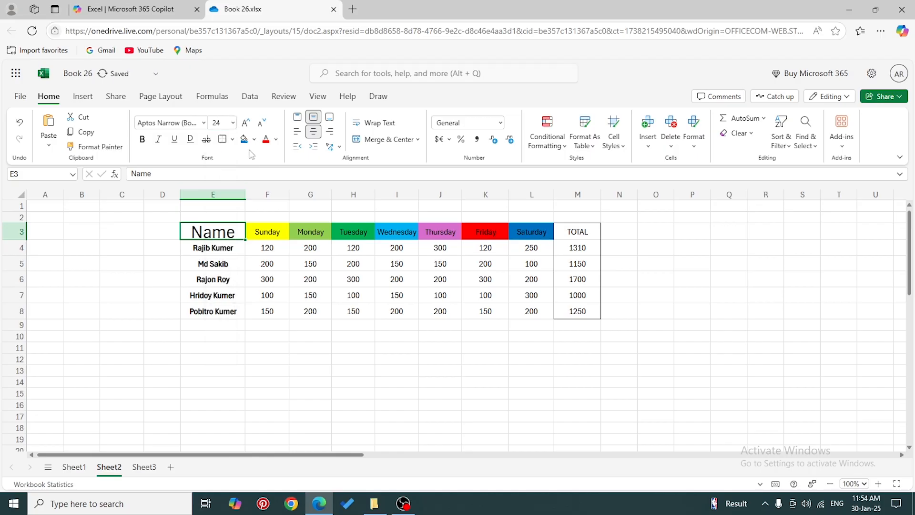
pyautogui.click(263, 123)
pyautogui.click(263, 123)
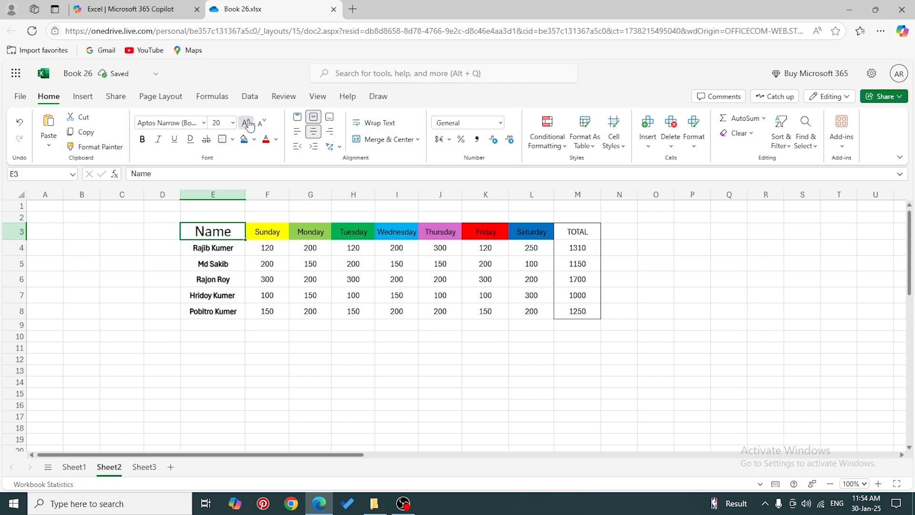
pyautogui.click(248, 124)
pyautogui.click(261, 126)
# Step: Italicize the daily values from Sunday to Saturday in cells F4:L8
pyautogui.click(265, 232)
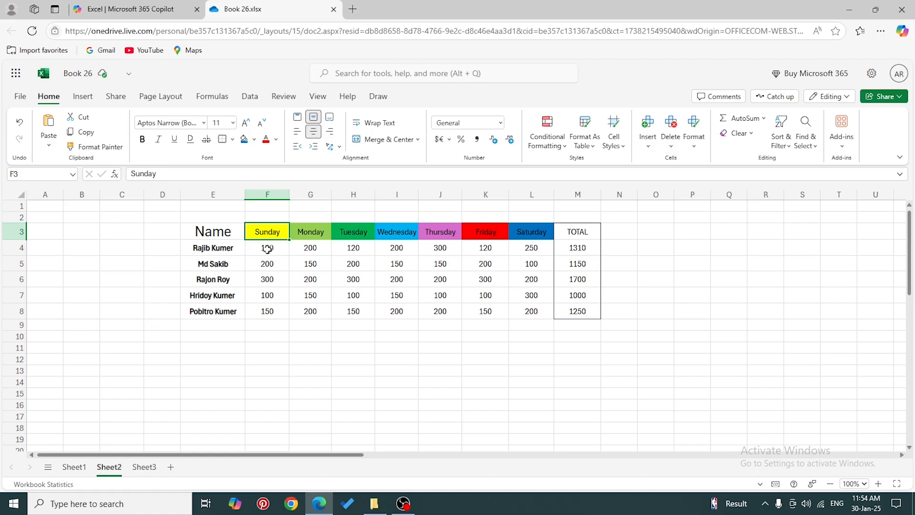
pyautogui.click(266, 248)
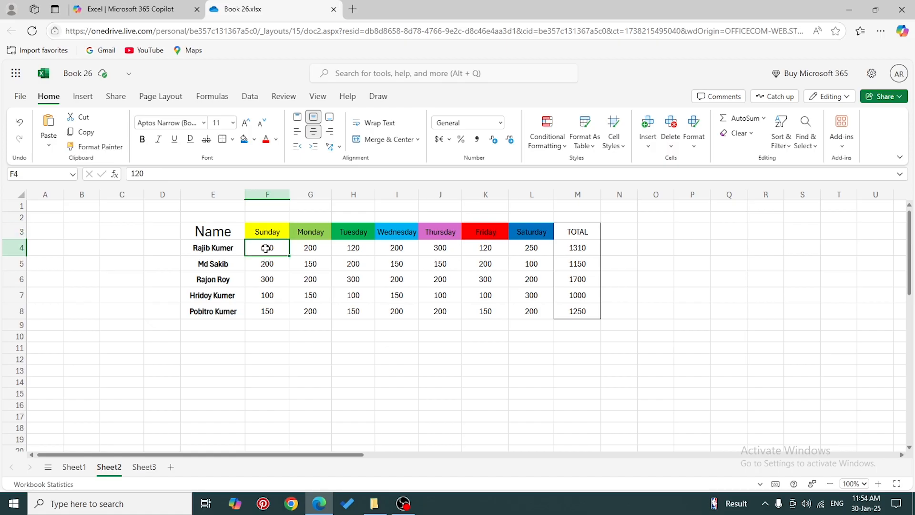
pyautogui.click(304, 247)
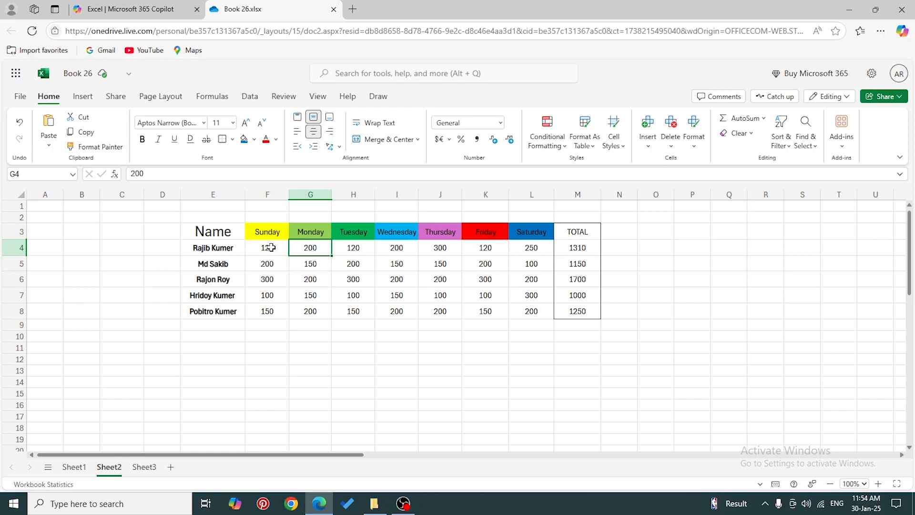
pyautogui.moveTo(271, 247); pyautogui.dragTo(514, 312)
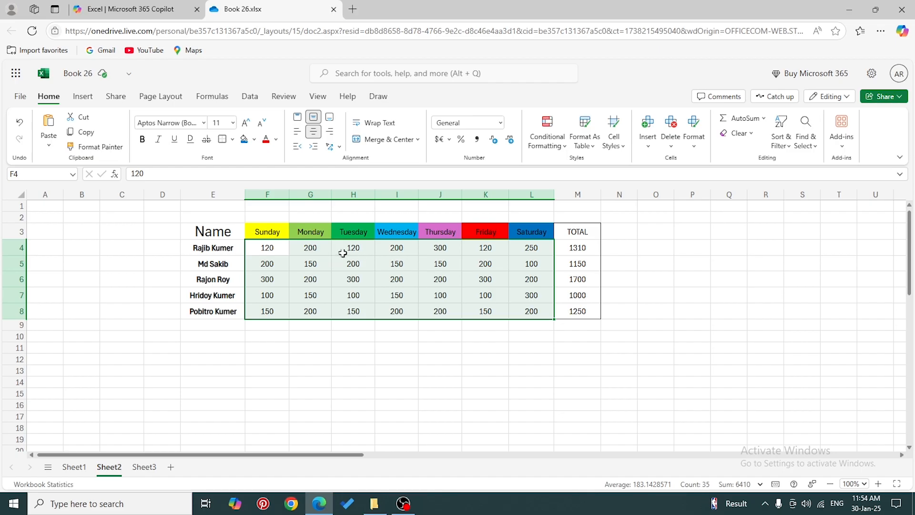
pyautogui.click(161, 145)
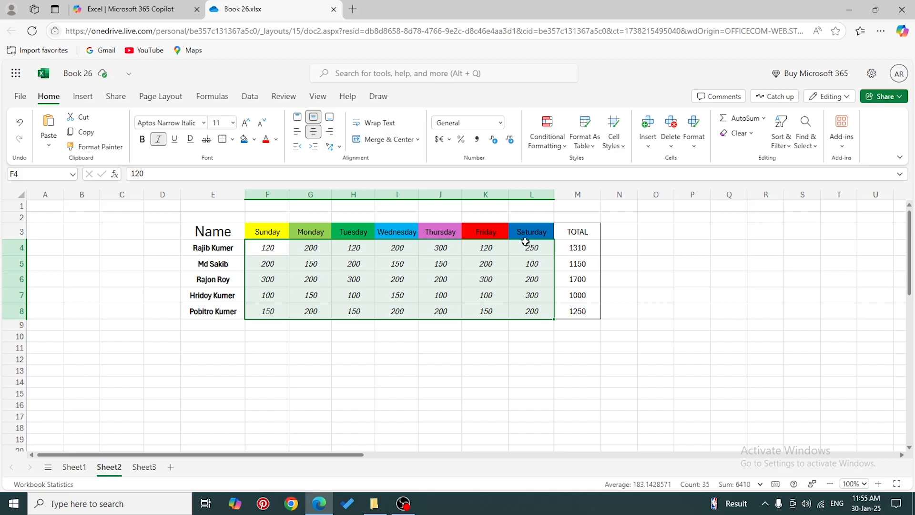
# Step: Apply all borders to the table range E3:L8, from the Name header to the last Saturday value
pyautogui.click(578, 231)
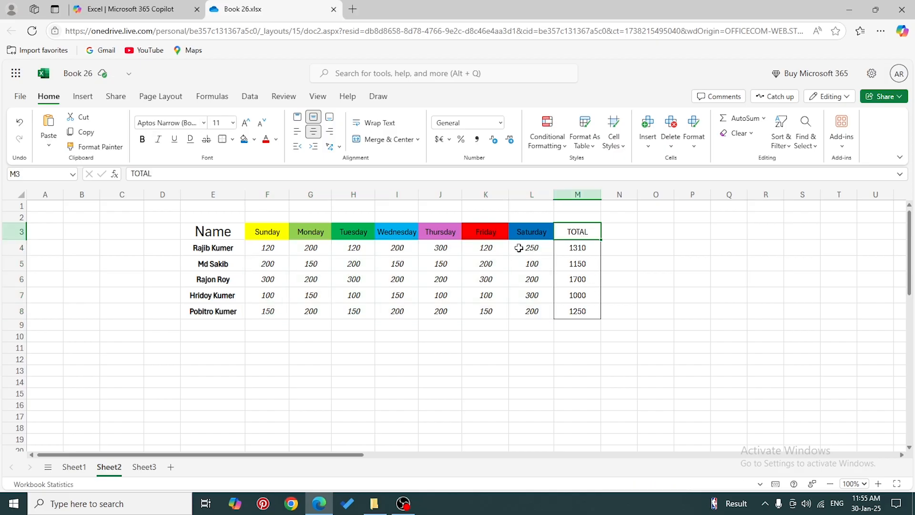
pyautogui.click(202, 231)
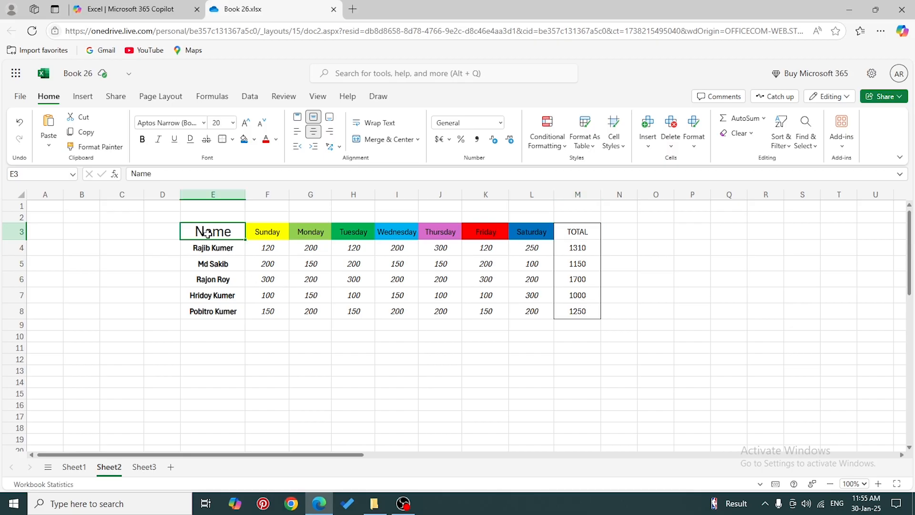
pyautogui.moveTo(208, 232); pyautogui.dragTo(520, 316)
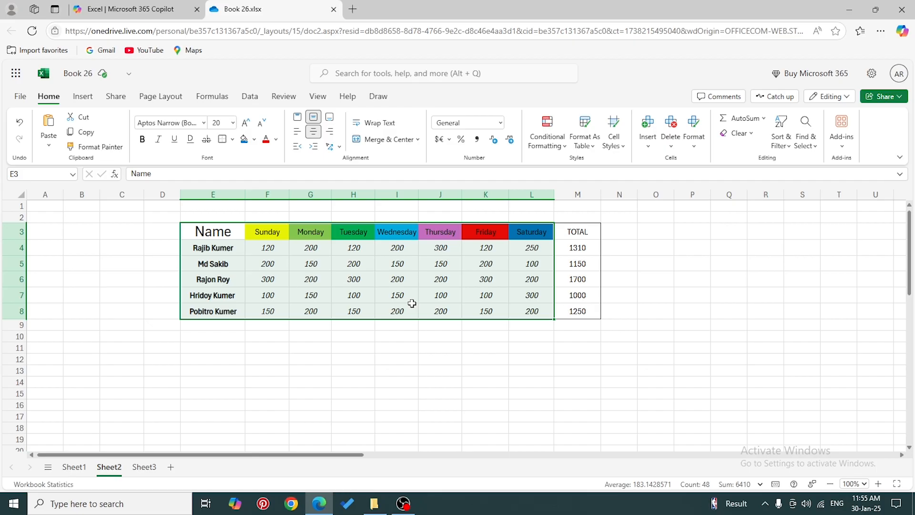
pyautogui.click(233, 140)
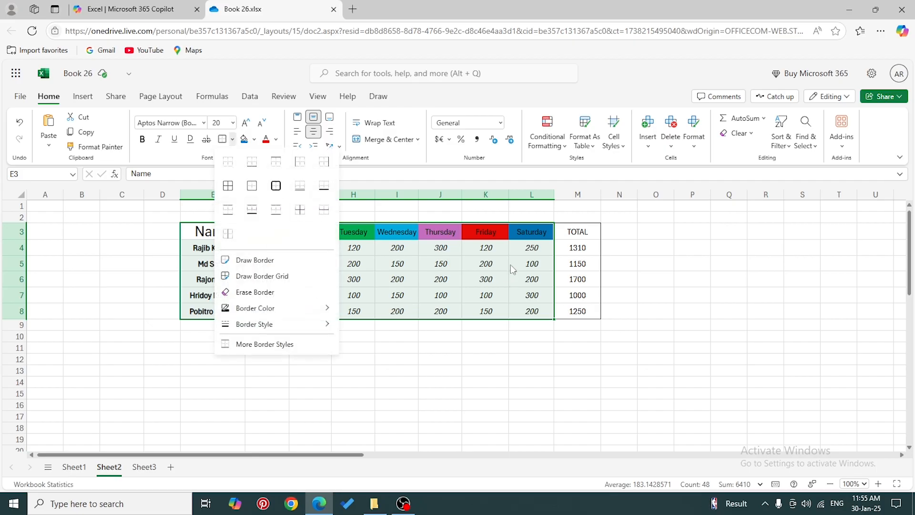
pyautogui.click(389, 261)
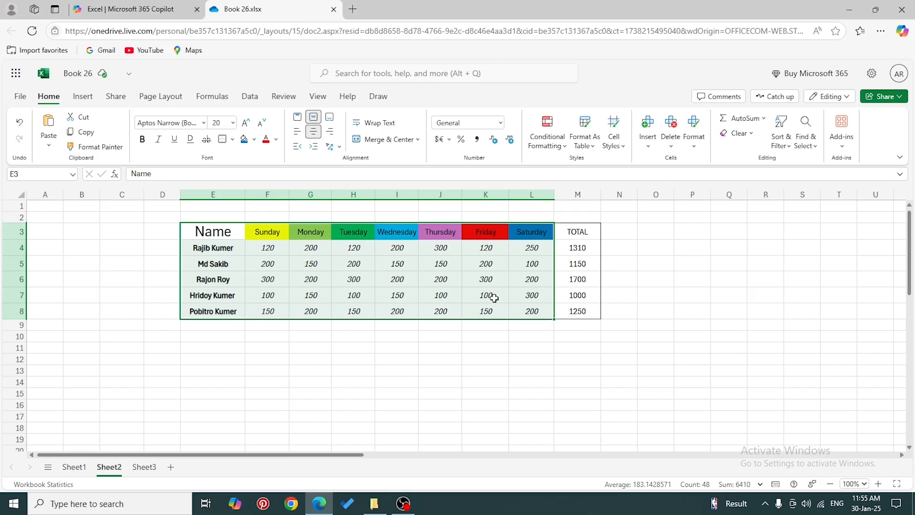
pyautogui.click(233, 139)
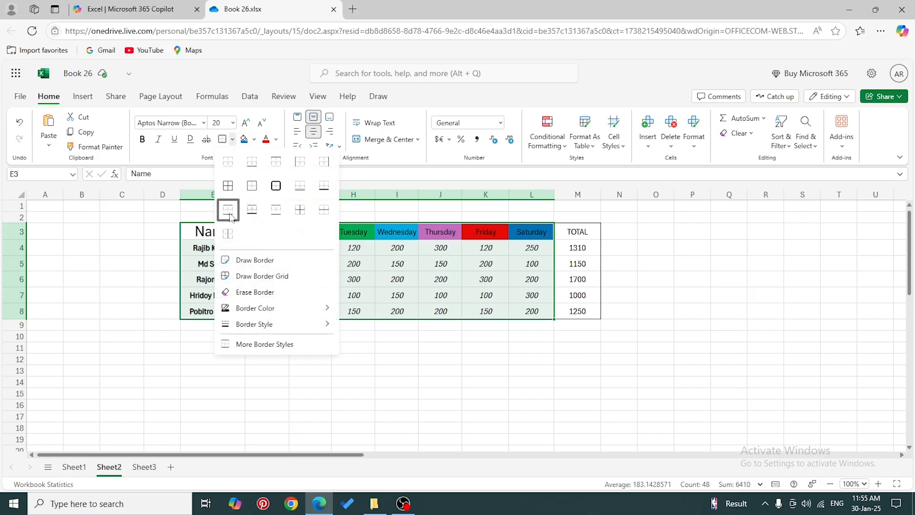
pyautogui.click(229, 187)
pyautogui.click(592, 233)
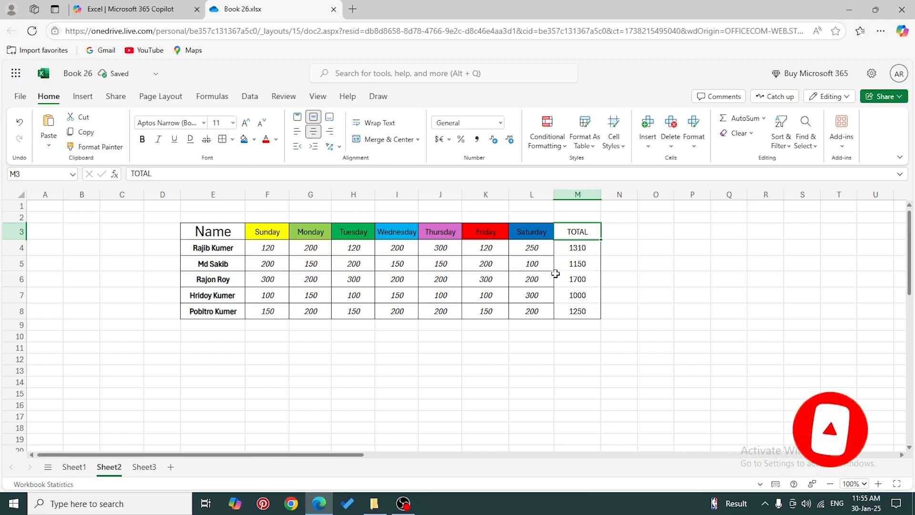
pyautogui.click(569, 281)
pyautogui.click(649, 237)
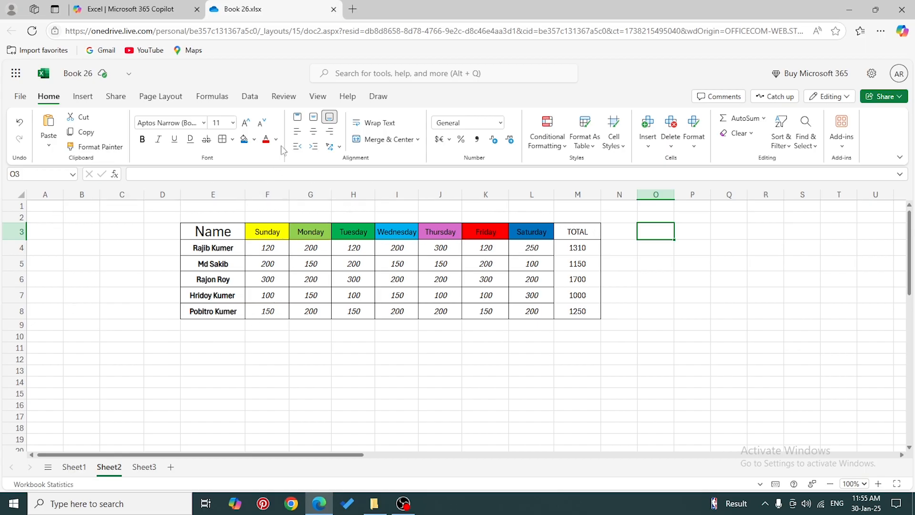
# Step: Try red and light green as the font color of the Name header in E3
pyautogui.click(220, 233)
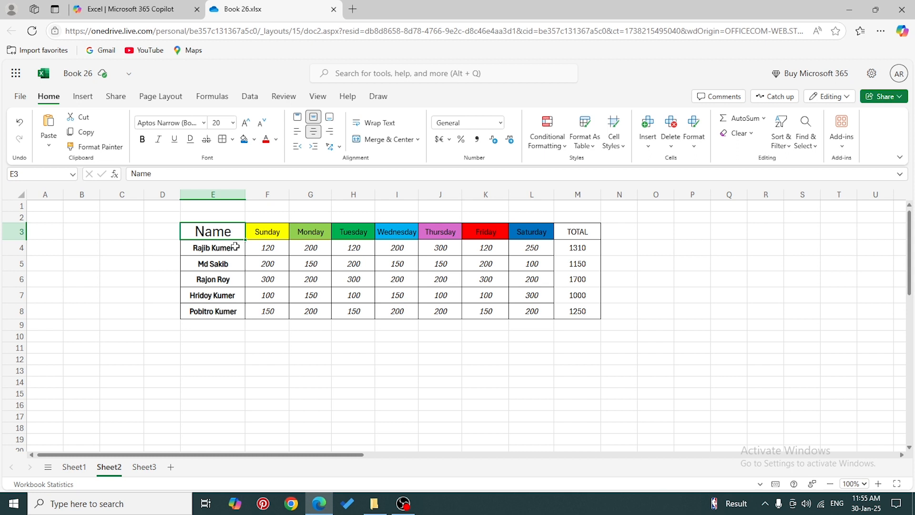
pyautogui.click(266, 144)
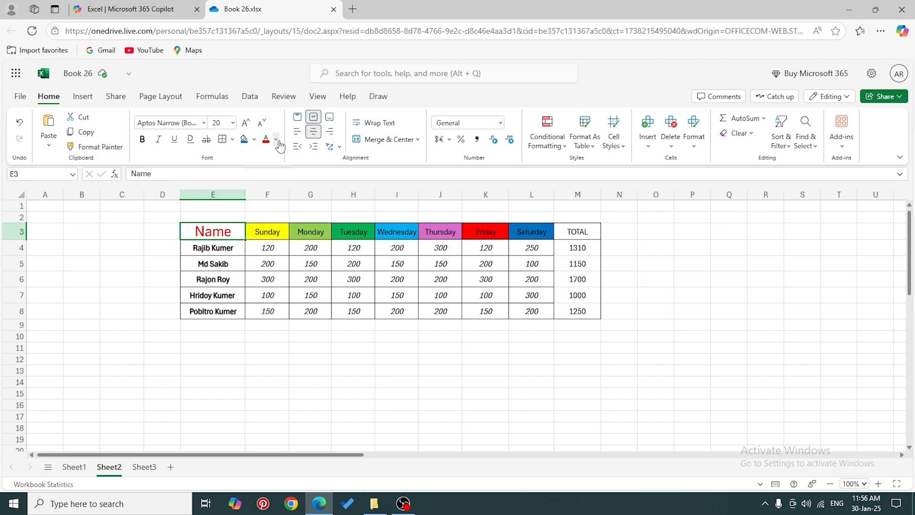
pyautogui.click(278, 141)
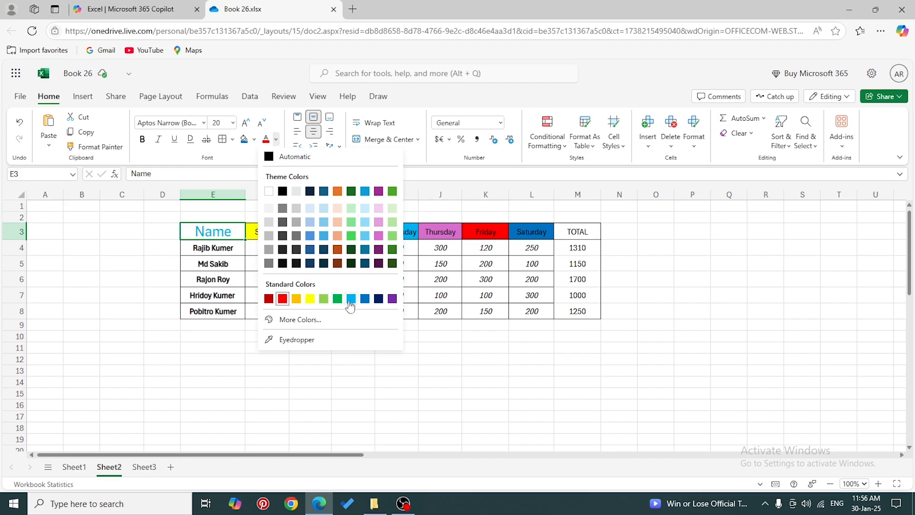
pyautogui.click(324, 299)
pyautogui.click(316, 216)
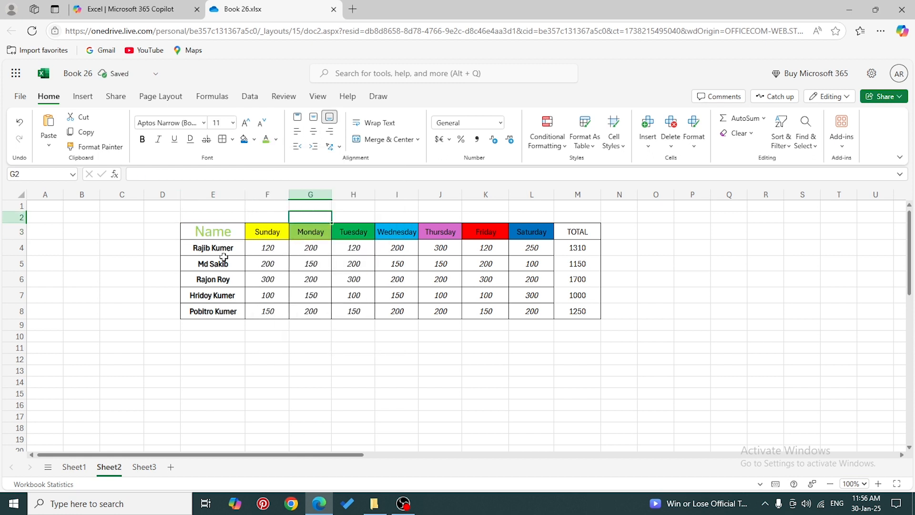
# Step: Set the font color of the Name header in E3 to the standard blue
pyautogui.click(222, 233)
pyautogui.click(276, 143)
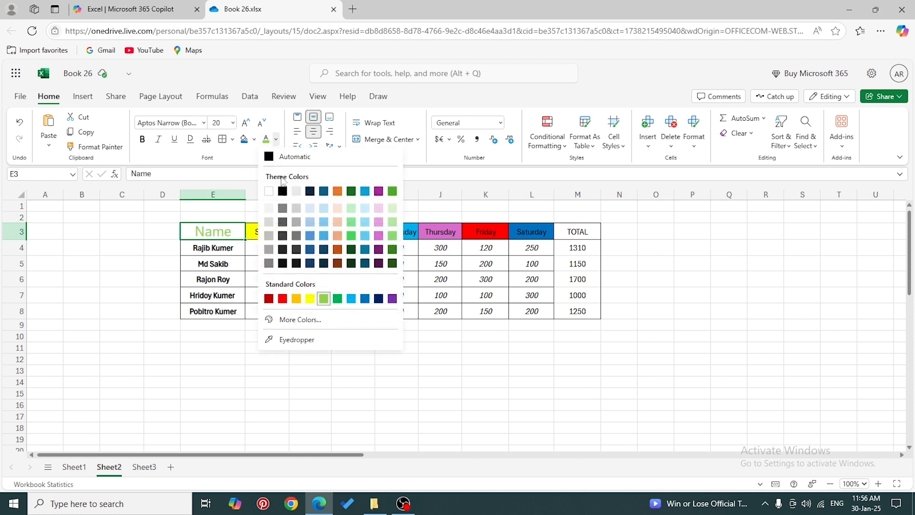
pyautogui.click(366, 299)
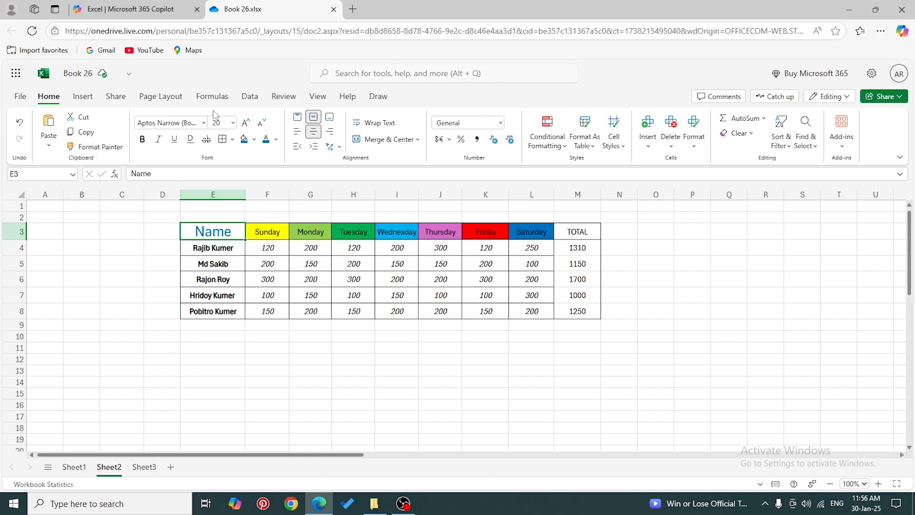
pyautogui.click(408, 349)
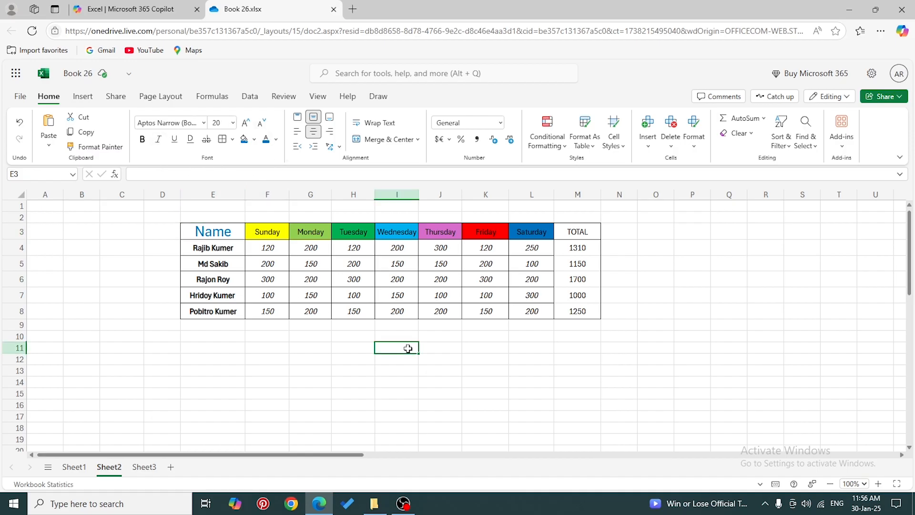
pyautogui.click(590, 235)
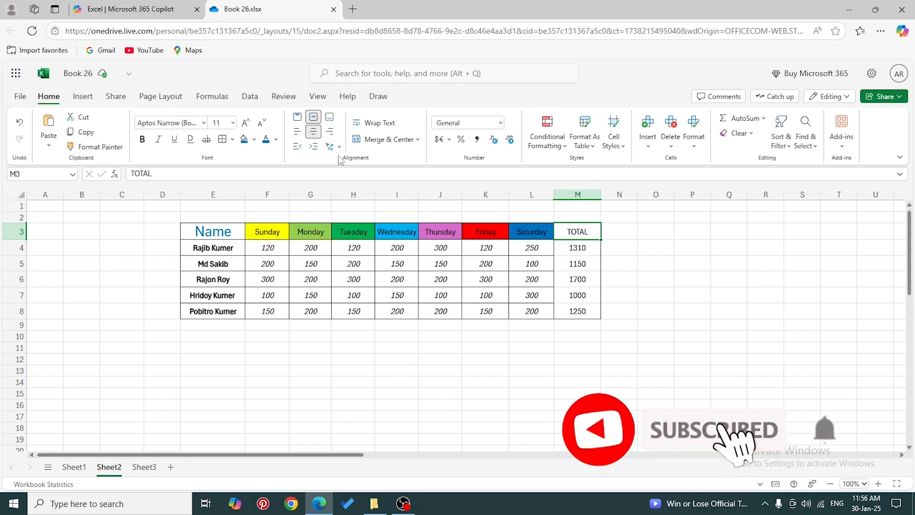